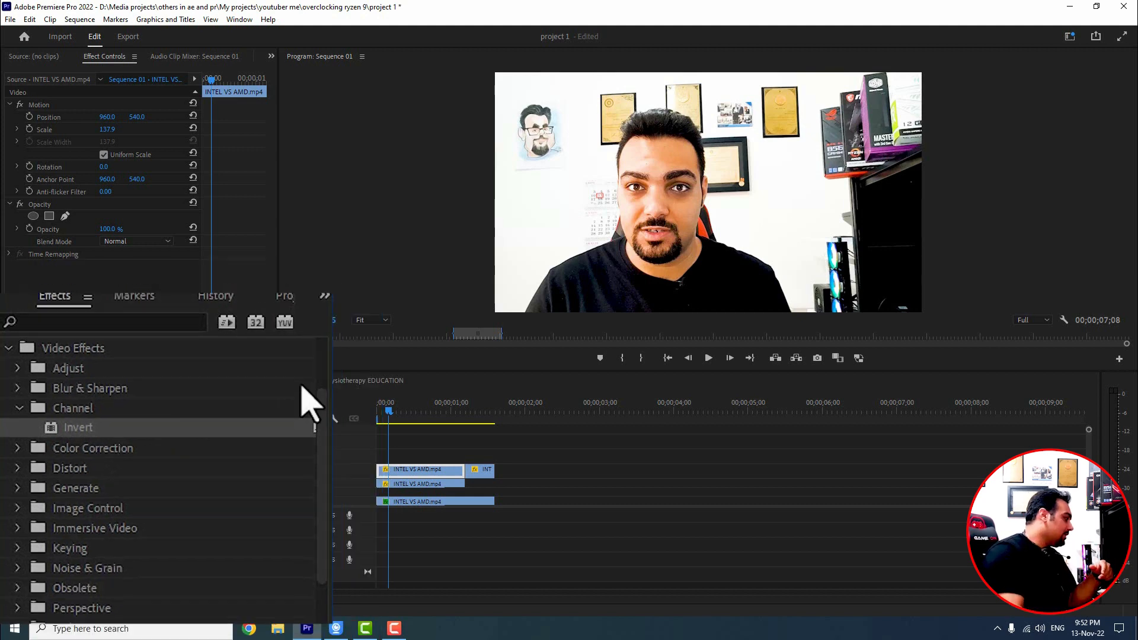
Step: Apply the Invert video effect to the first clip on track V4 and set its channel to Red
drag(88, 415, 420, 471)
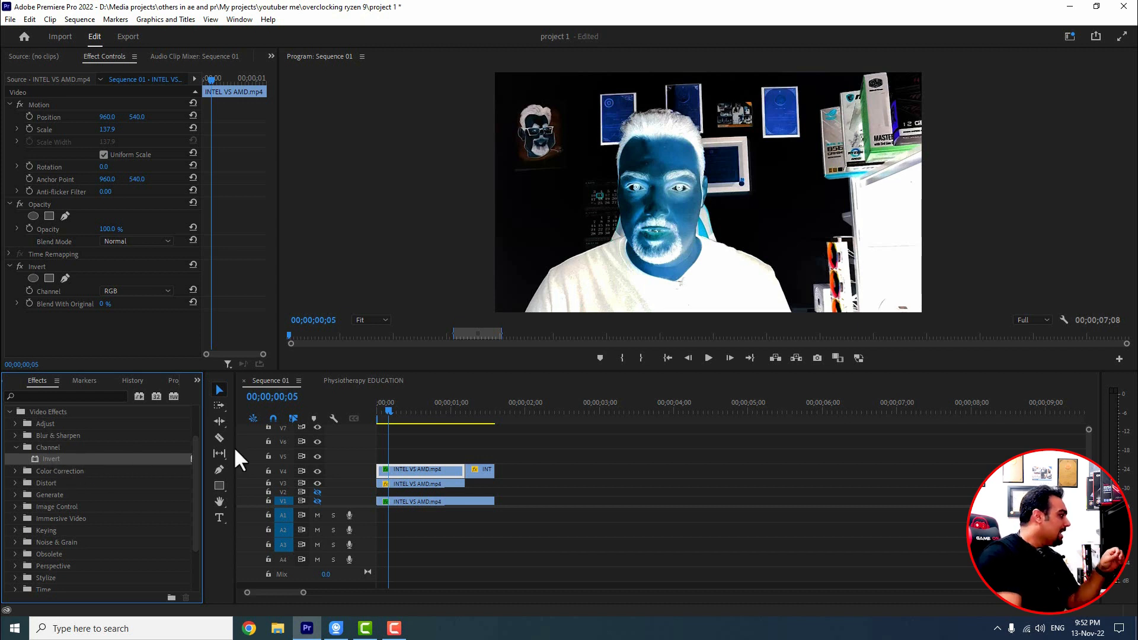
click(113, 291)
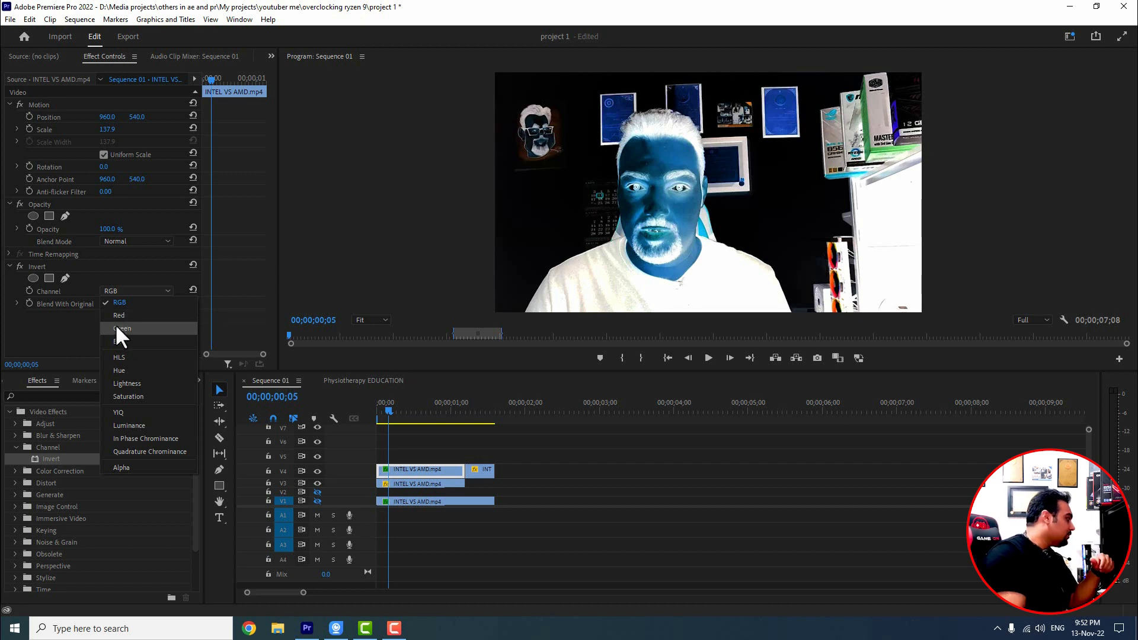
click(121, 318)
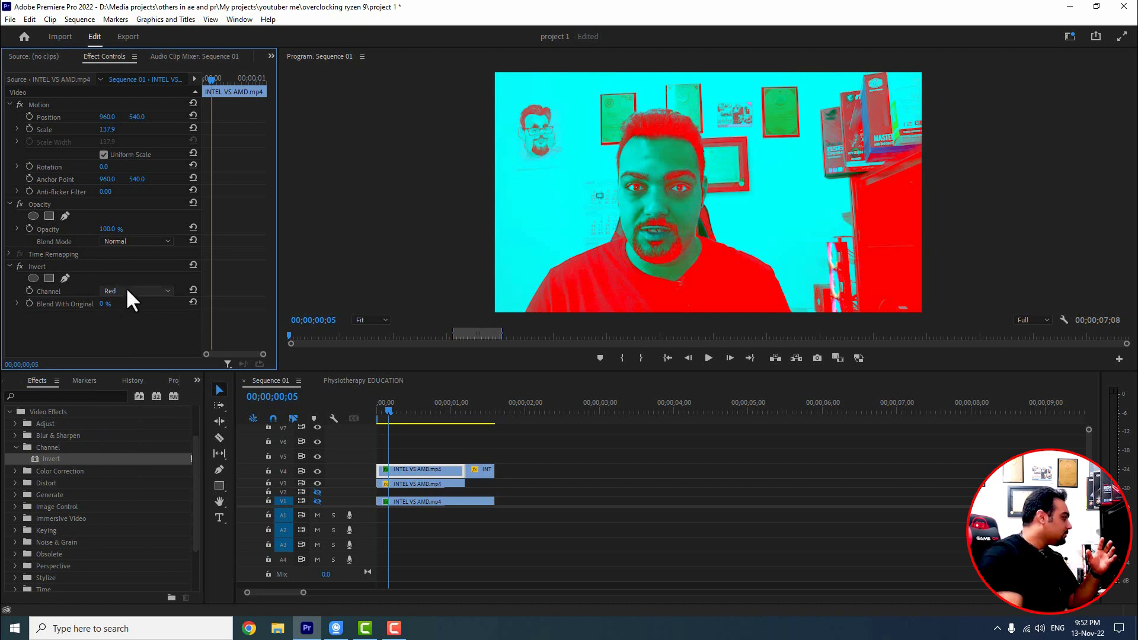
Step: Compare the Invert effect's channels by switching back to RGB and returning to Red
click(126, 289)
click(127, 302)
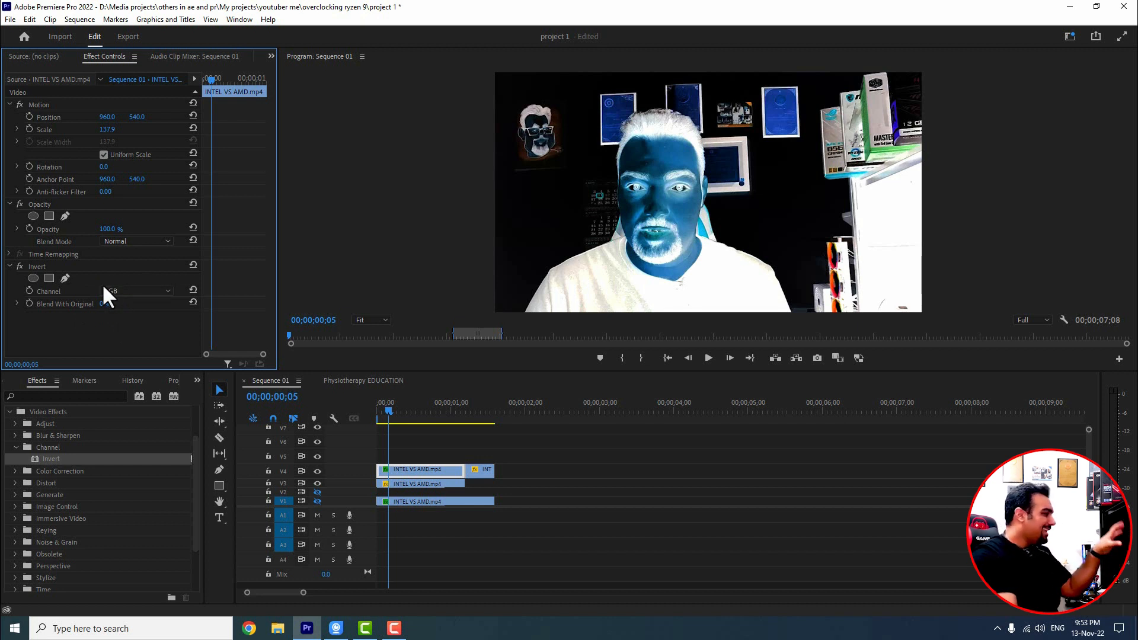
click(132, 291)
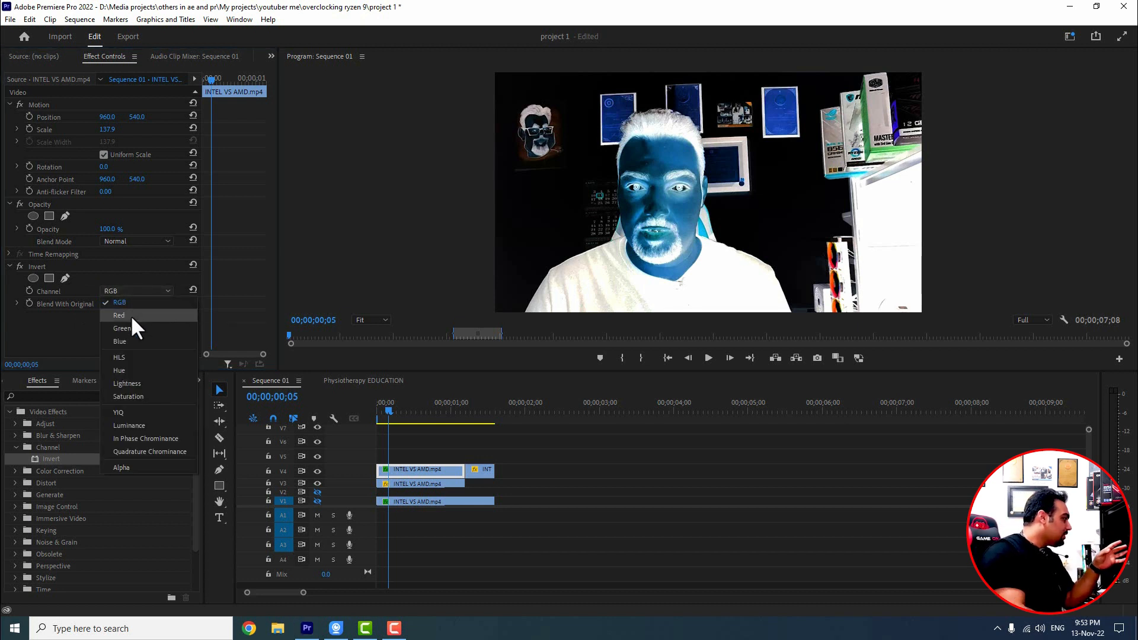
click(130, 315)
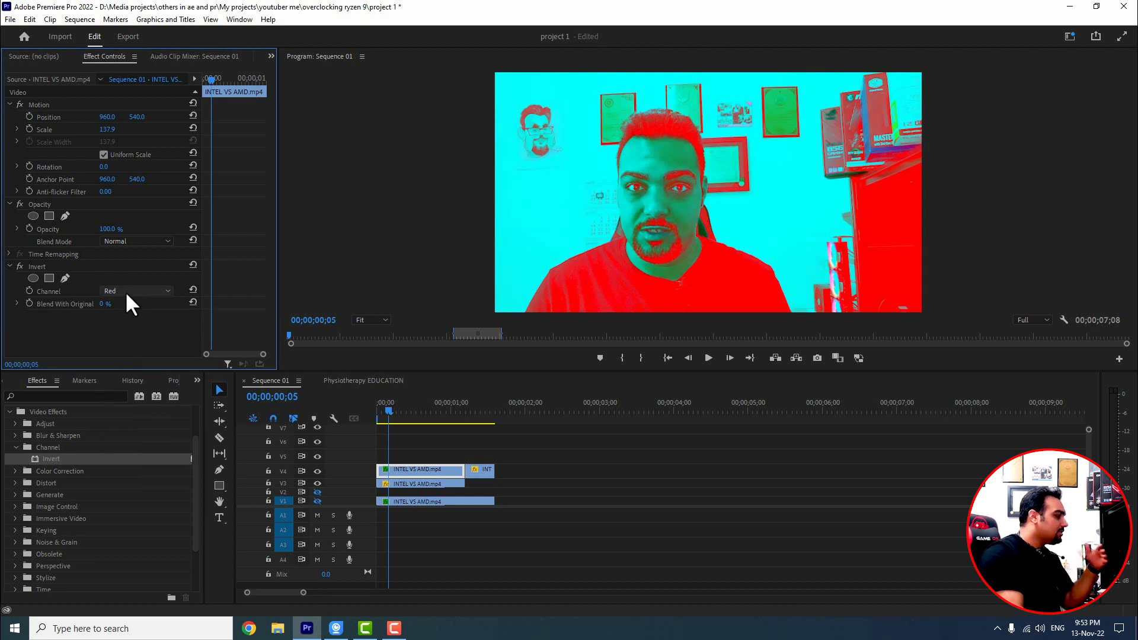
Step: Try the Invert effect on the Green channel, followed by the Blue channel
click(126, 290)
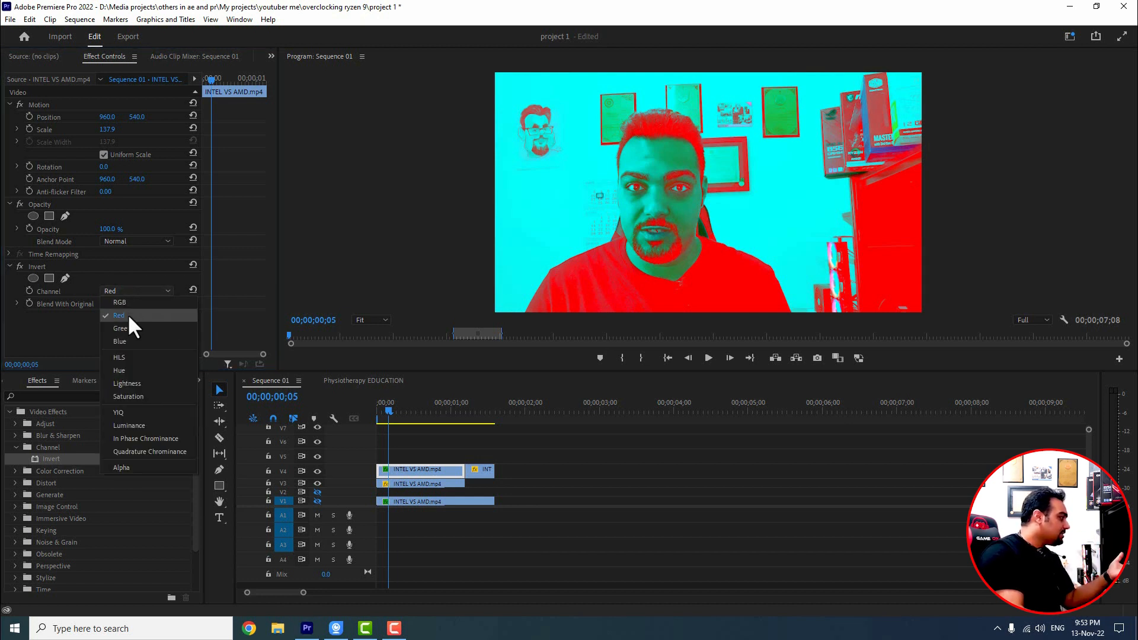
click(123, 328)
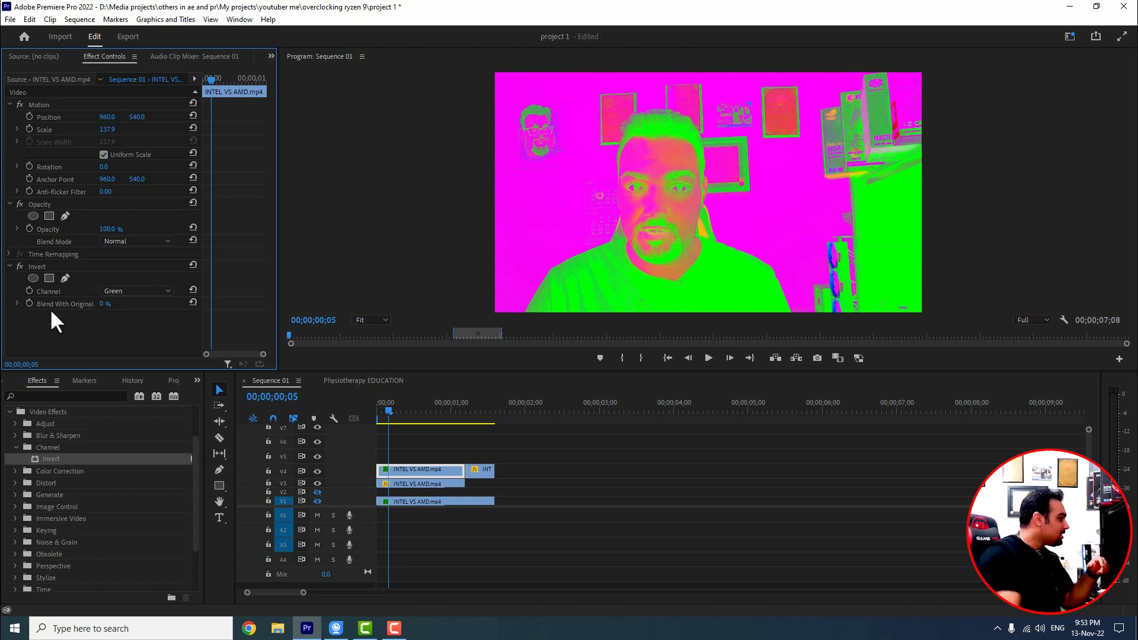
click(162, 290)
click(151, 341)
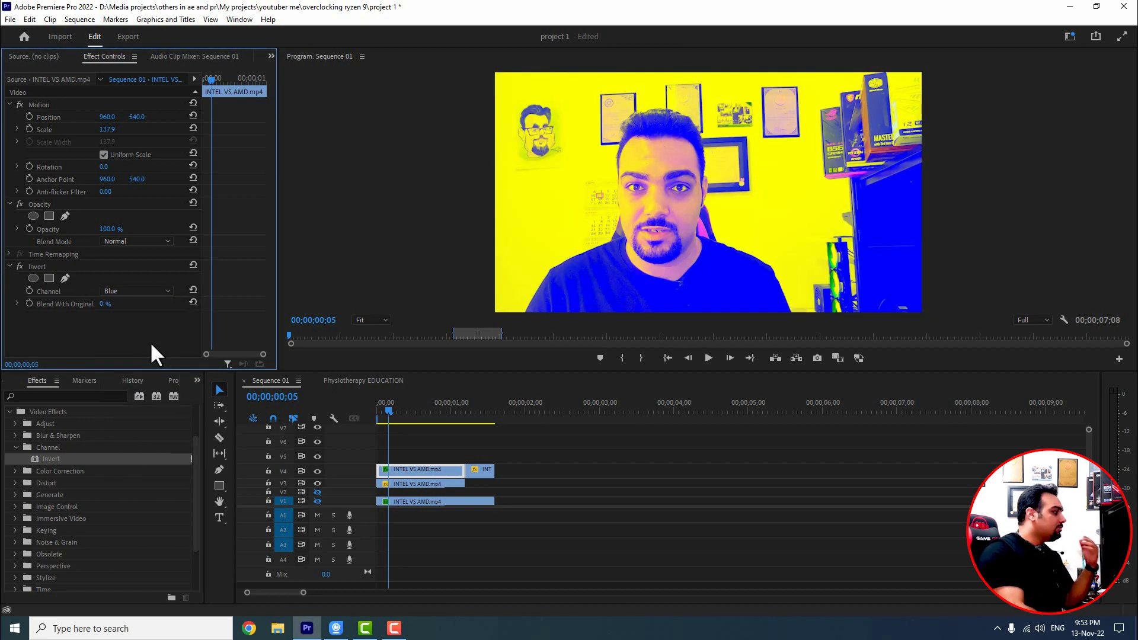
Step: Compare the HLS and RGB channels of the Invert effect, ending on HLS
click(155, 291)
click(133, 359)
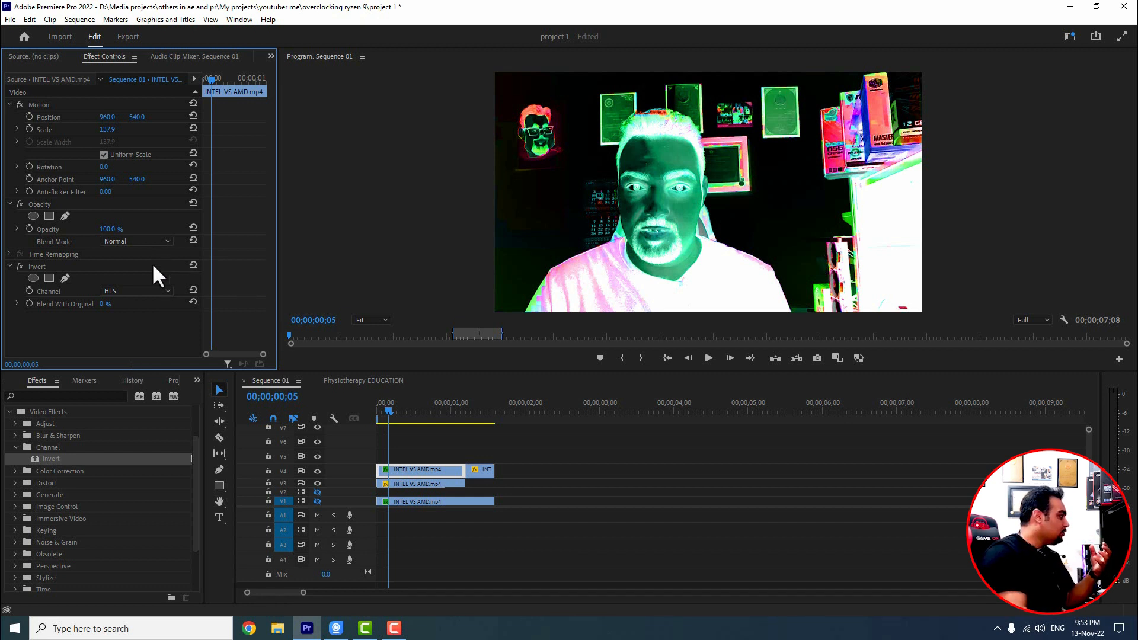
click(145, 288)
click(137, 301)
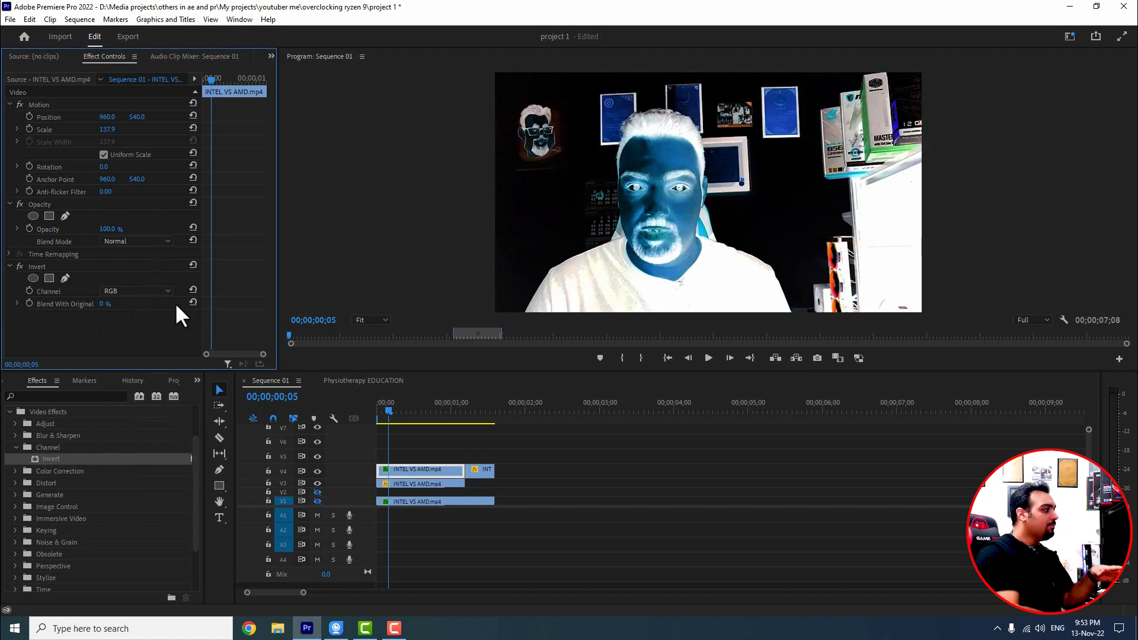
click(148, 290)
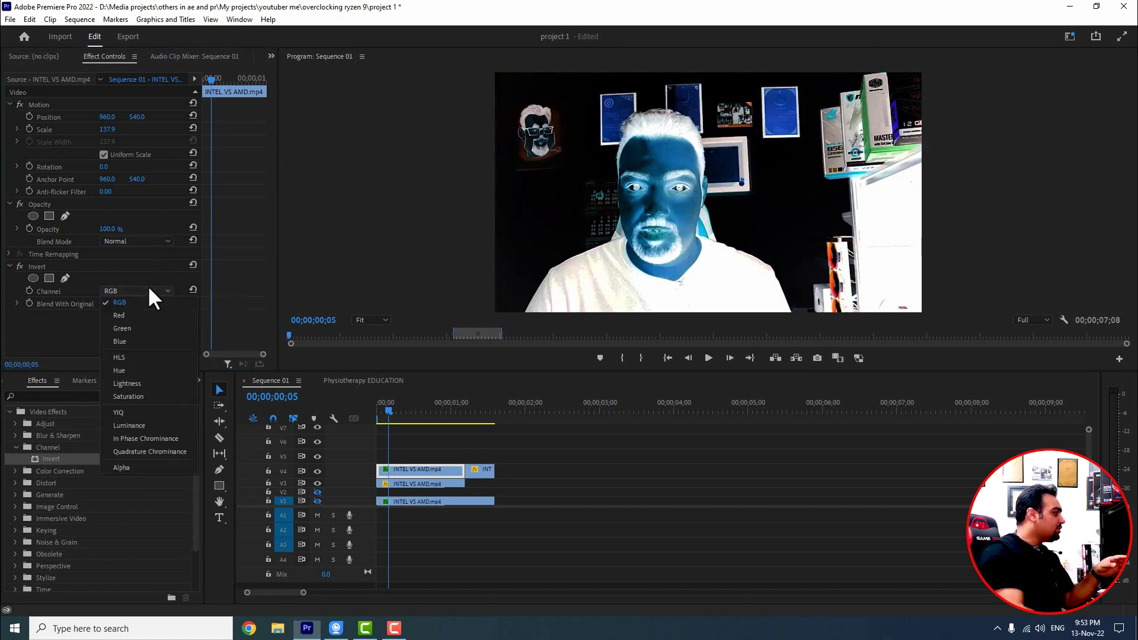
click(120, 356)
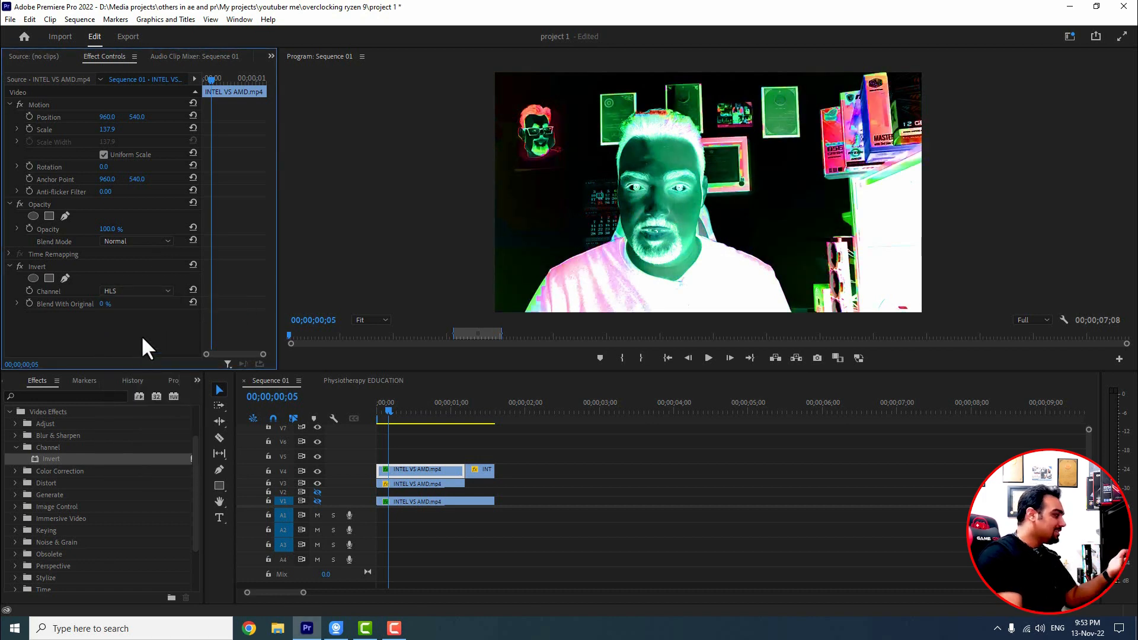
Step: Set the Invert channel to Hue and gradually raise Blend With Original to 100%
click(136, 290)
click(130, 370)
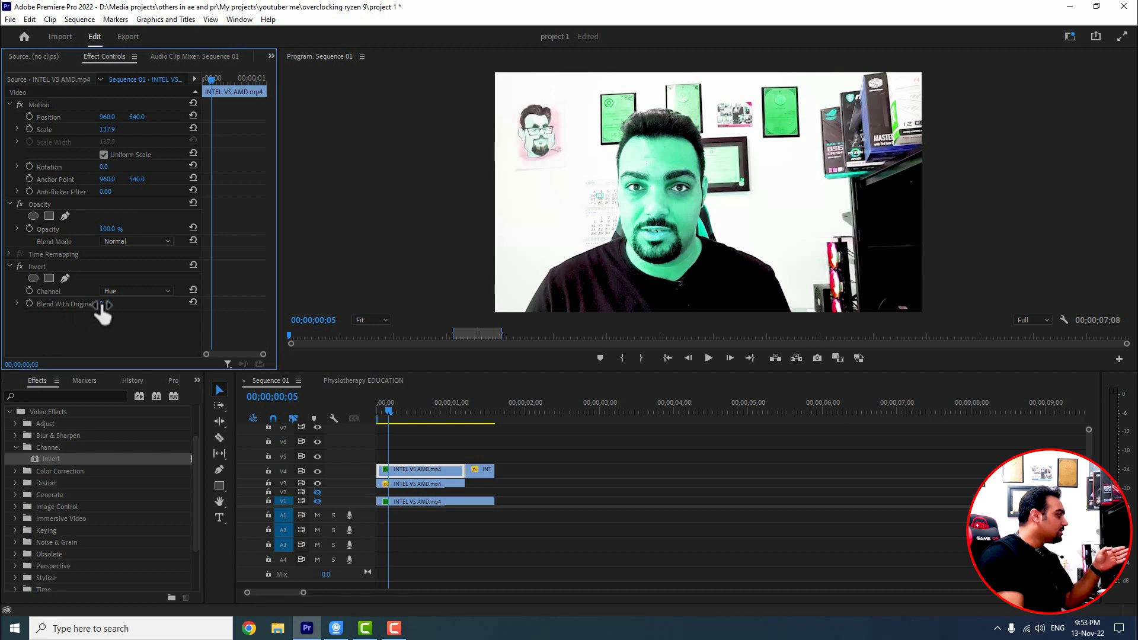
drag(103, 304, 116, 304)
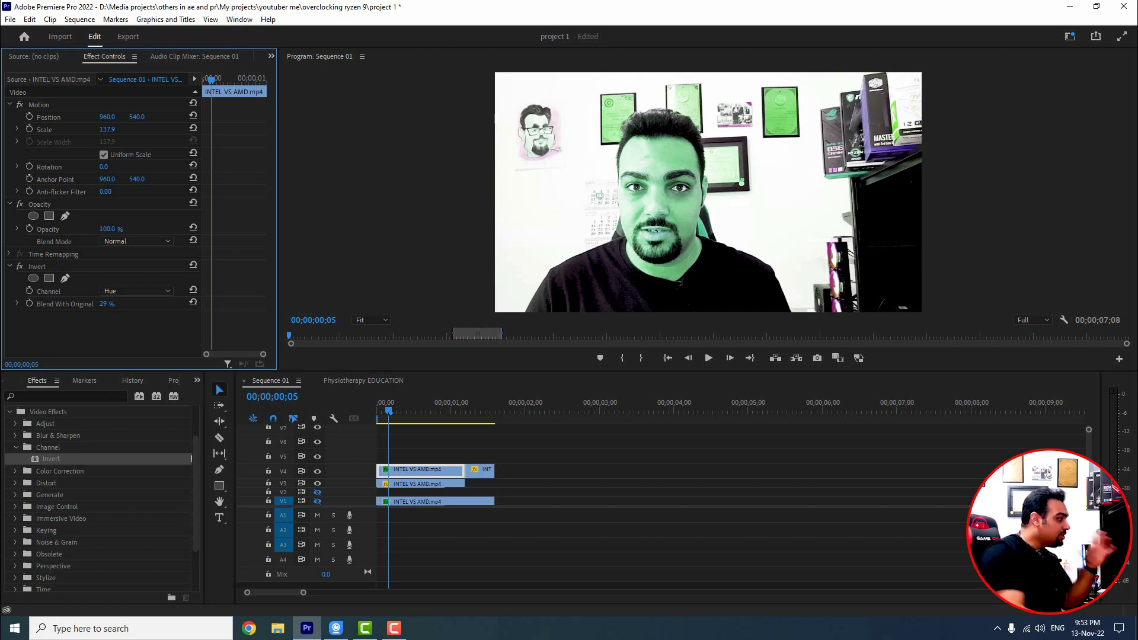
drag(123, 304, 151, 304)
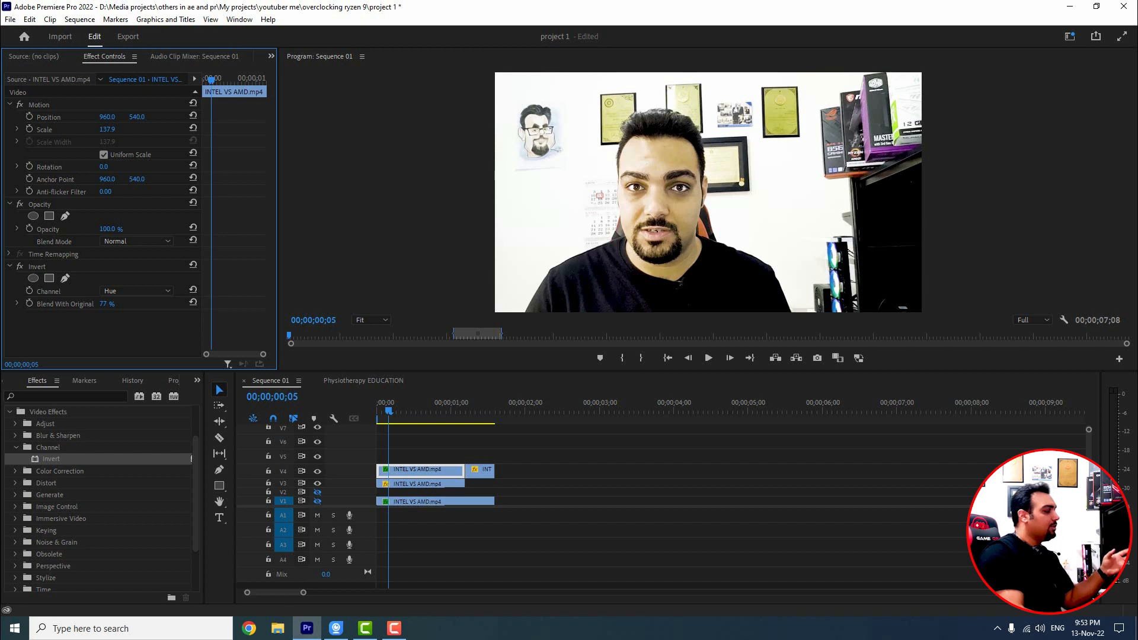
drag(153, 304, 162, 304)
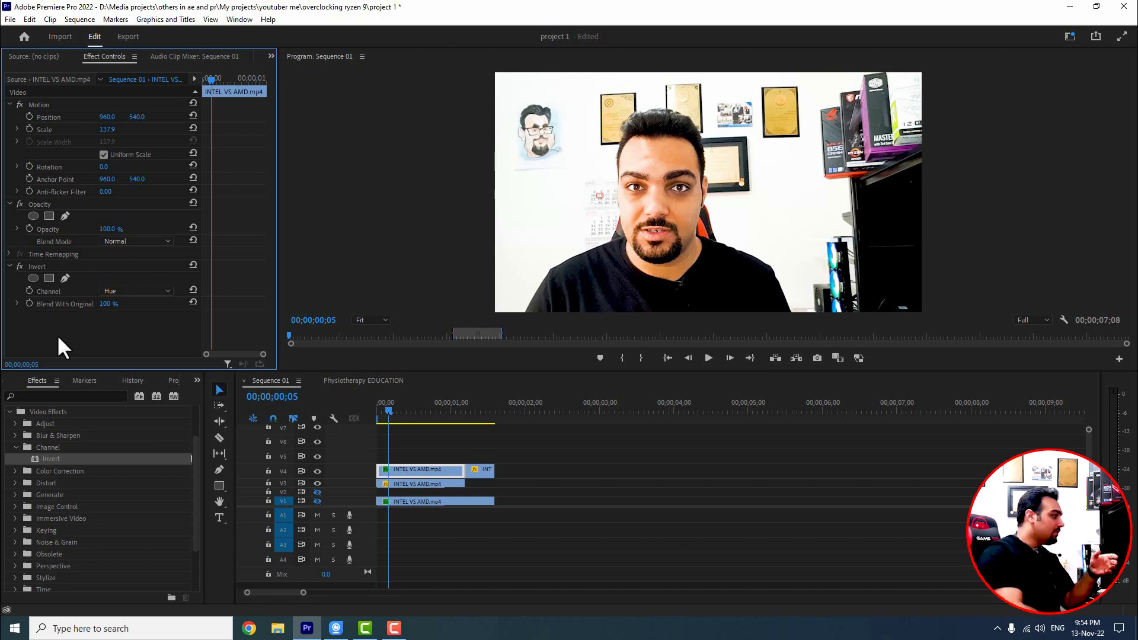
Step: Set the Invert effect's Blend With Original to 0%
click(108, 303)
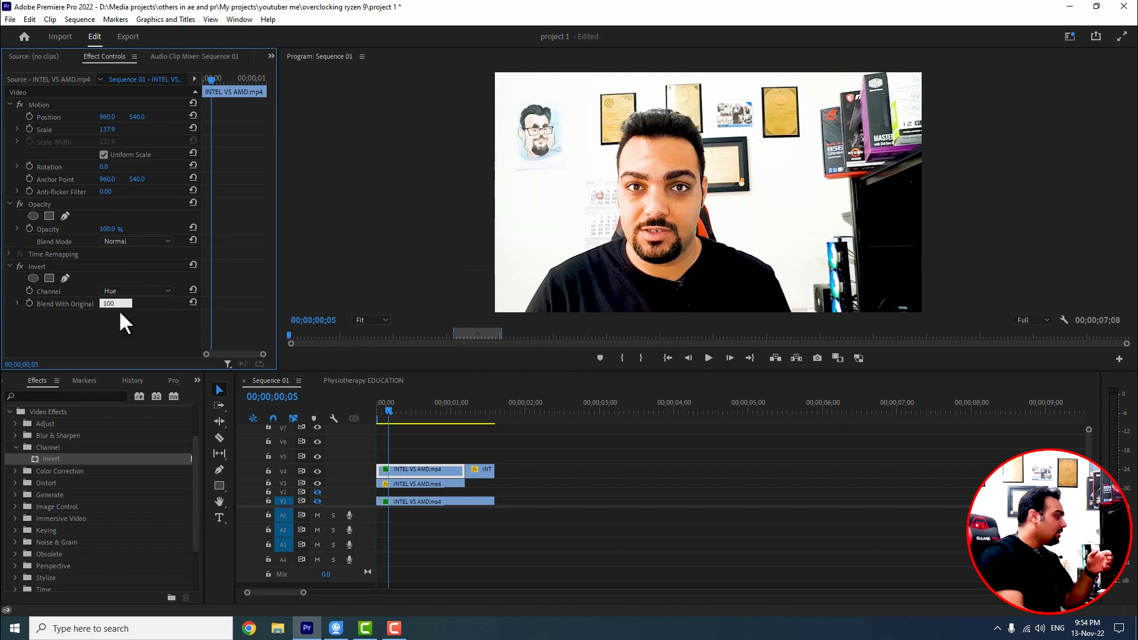
text(0)
key(Return)
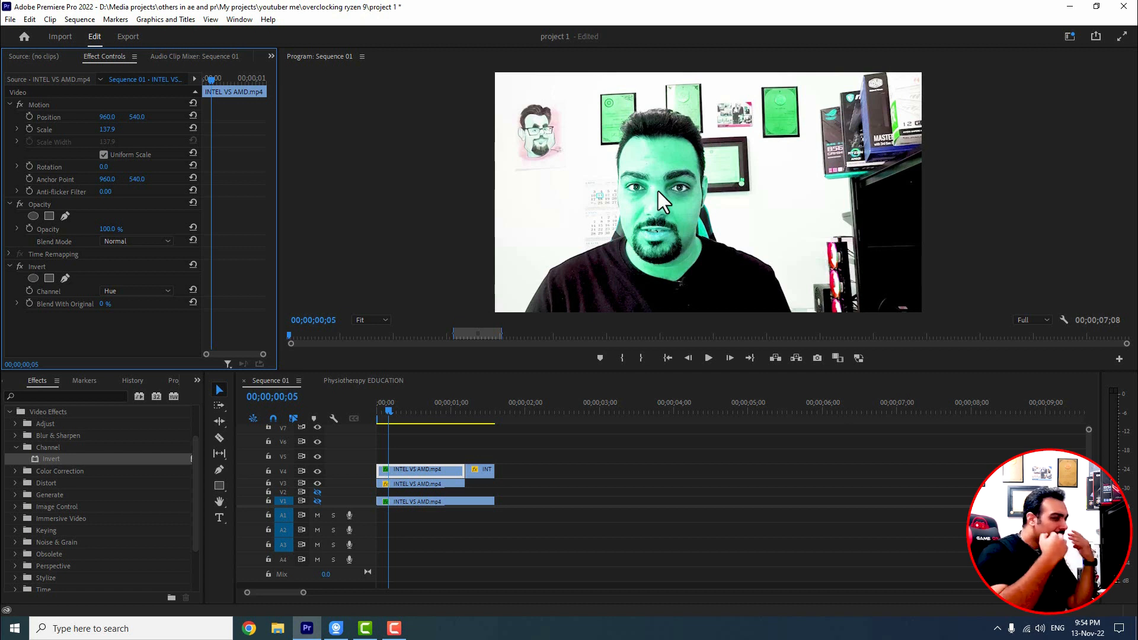
Step: Try the Invert effect on the Lightness channel, followed by the Saturation channel
click(140, 293)
click(128, 383)
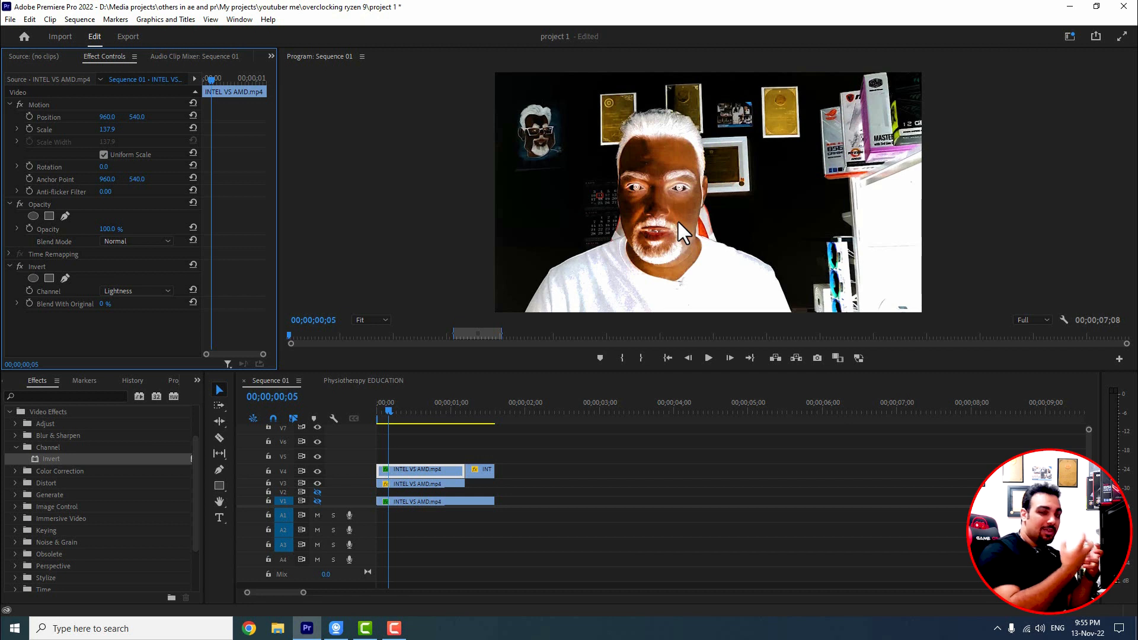
click(137, 289)
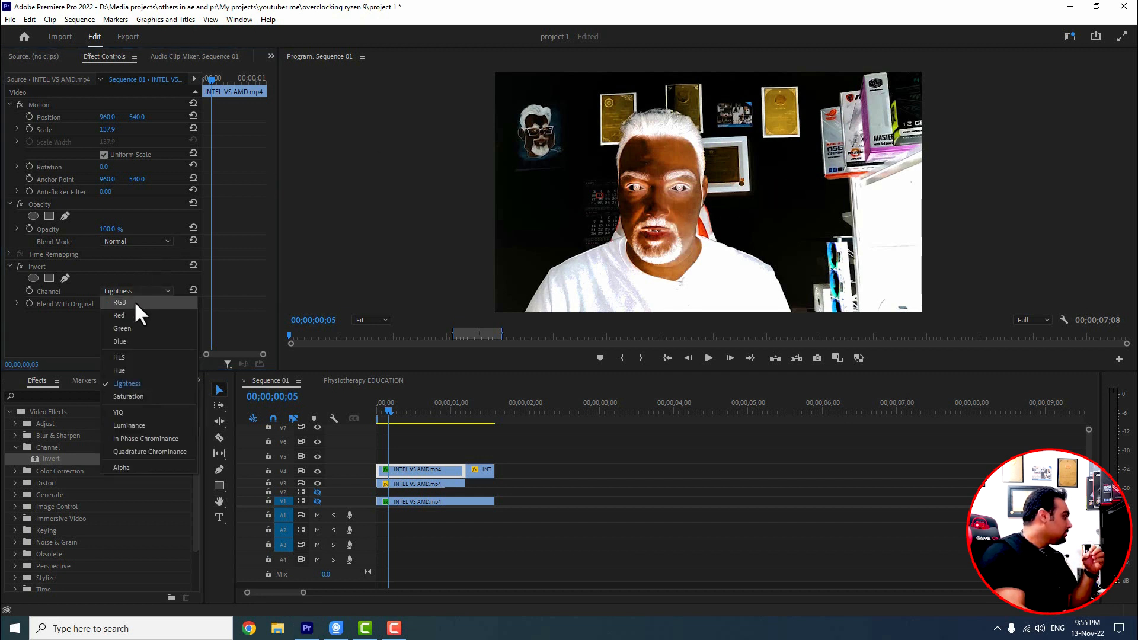
click(126, 396)
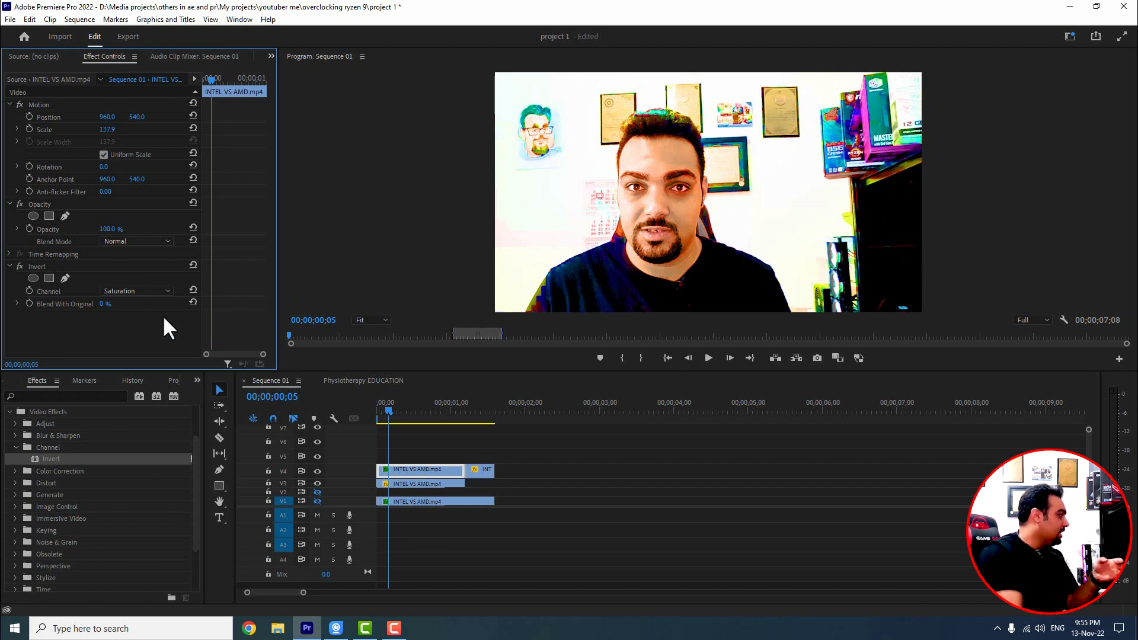
Step: Compare the YIQ and RGB channels of the Invert effect, ending on YIQ
click(148, 291)
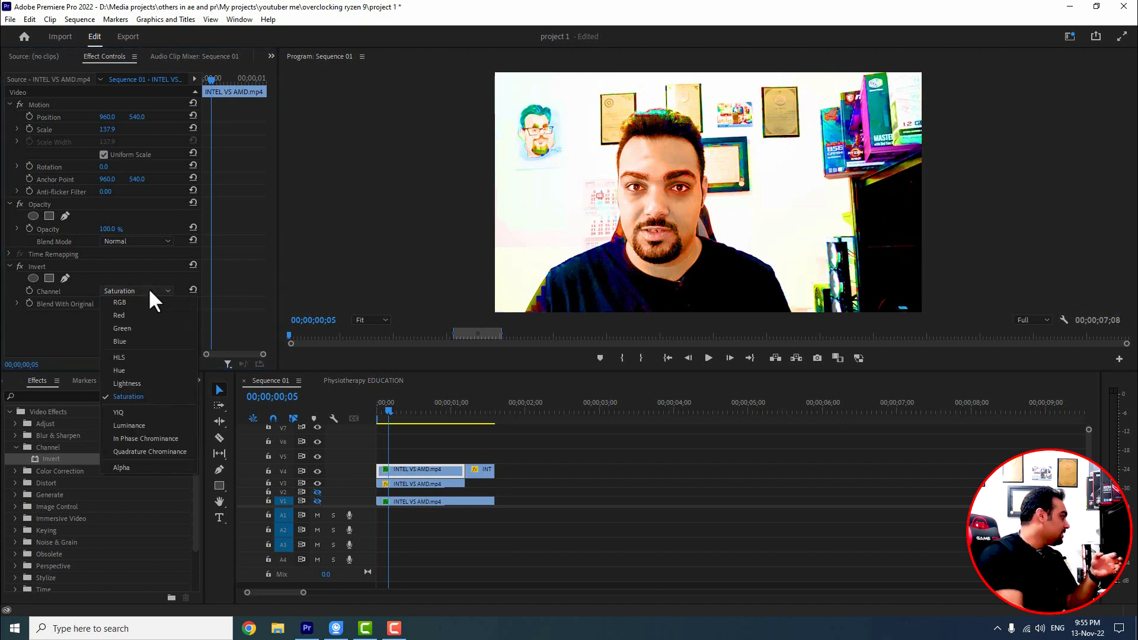
click(133, 414)
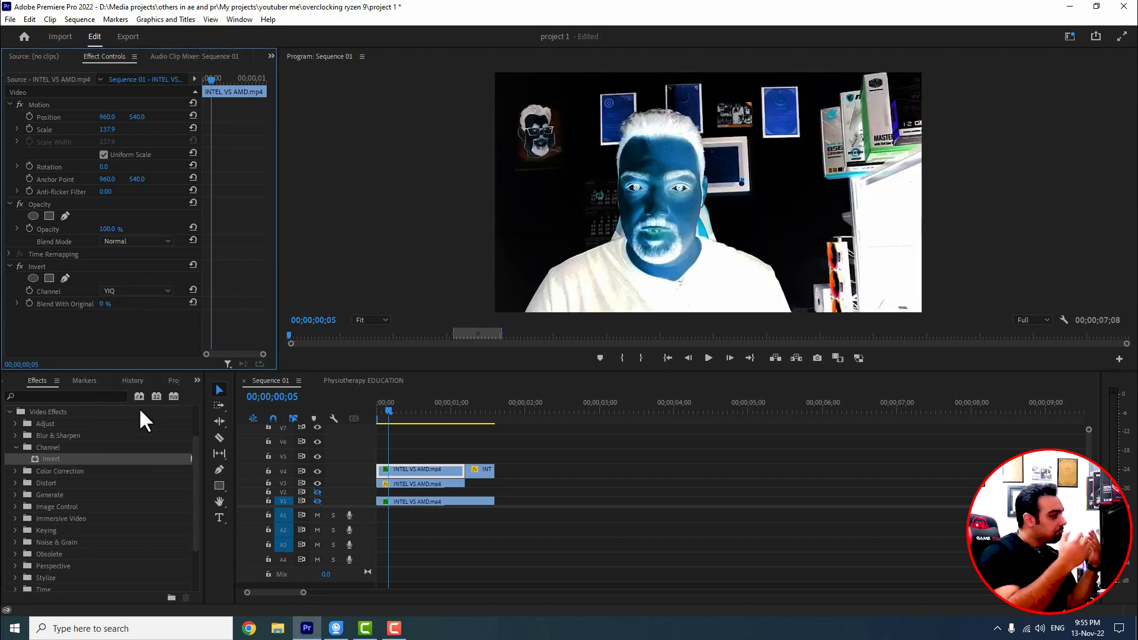
click(134, 290)
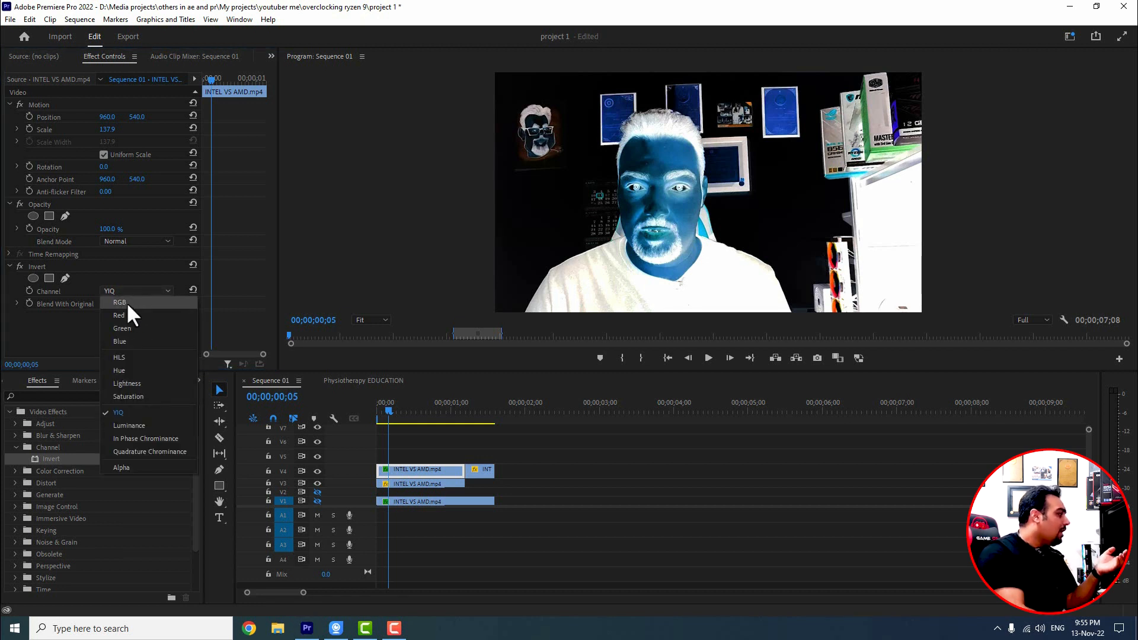
click(126, 300)
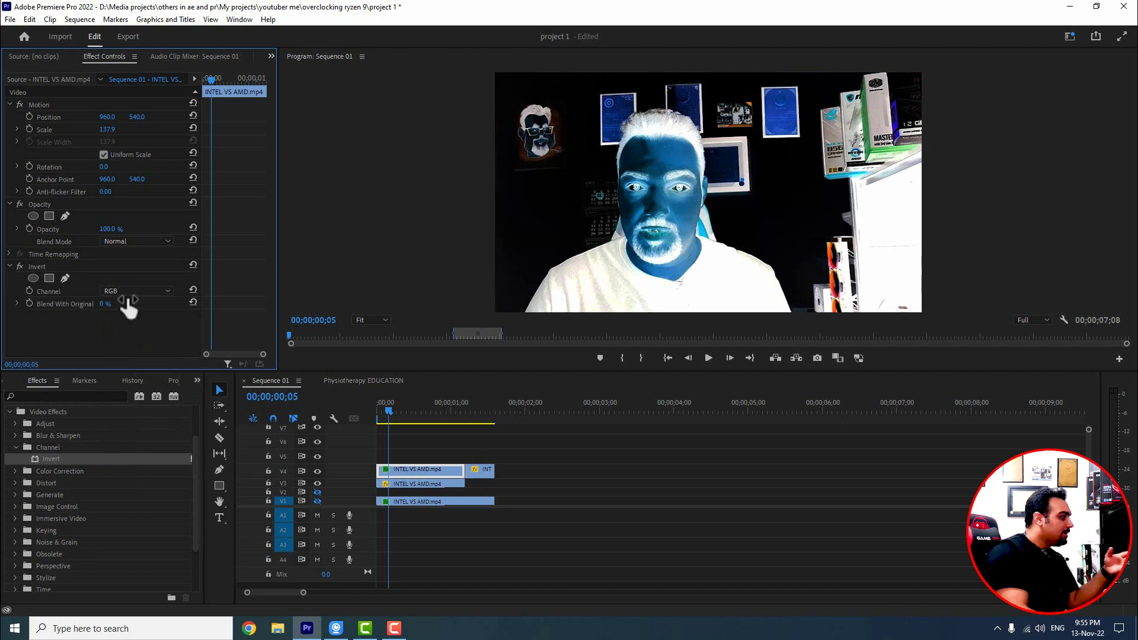
click(126, 292)
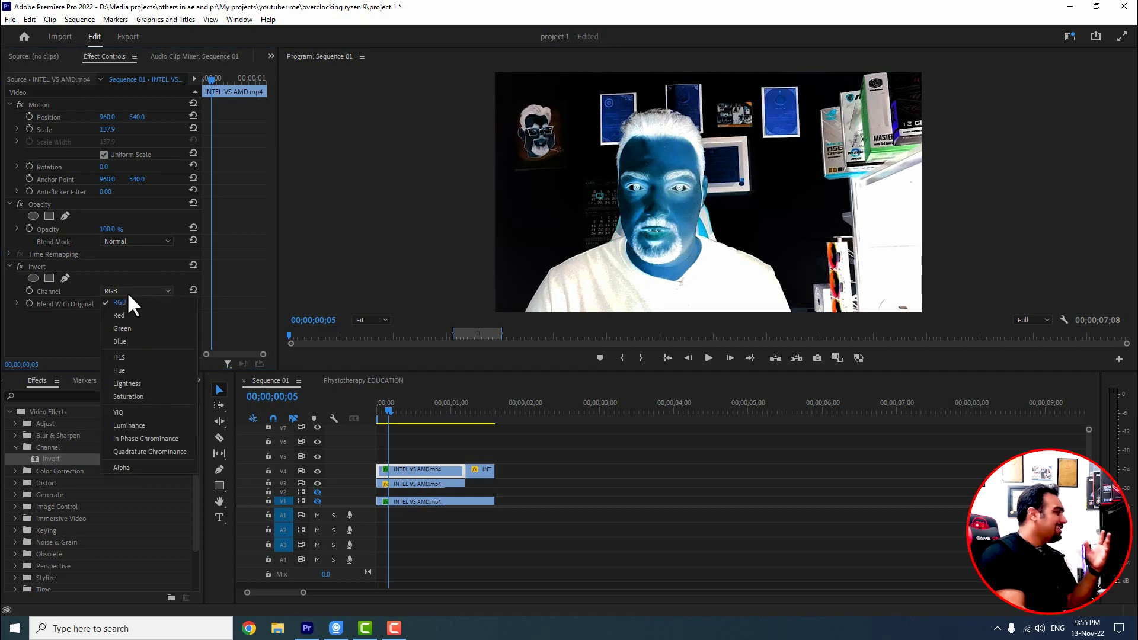
click(119, 413)
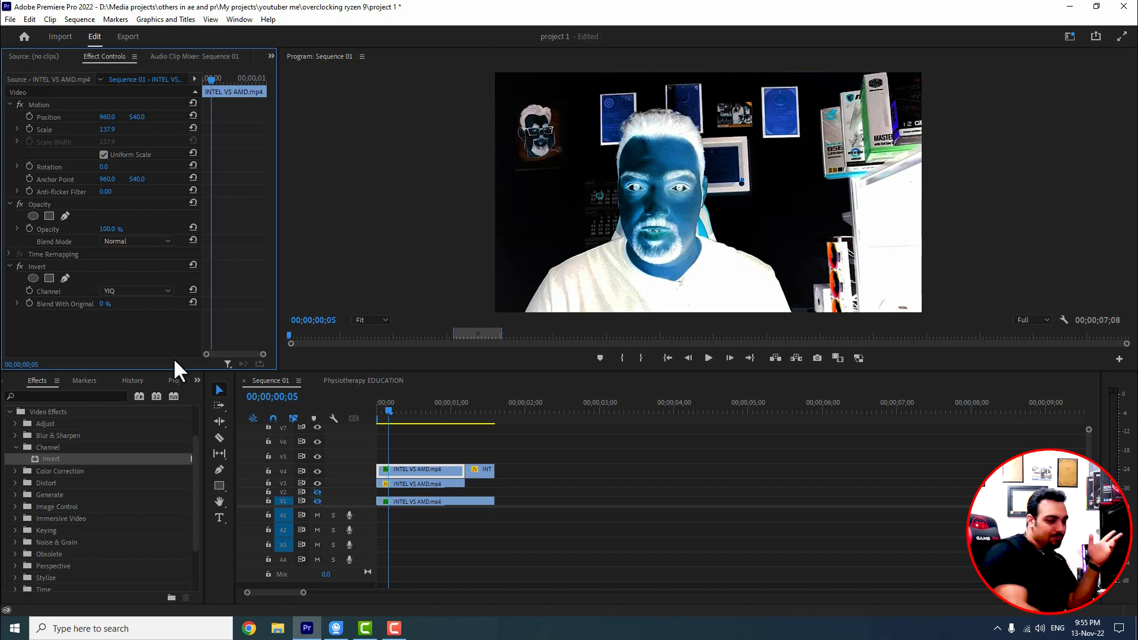
Step: Switch the Invert channel through Luminance, HLS and Hue to compare their looks
click(133, 291)
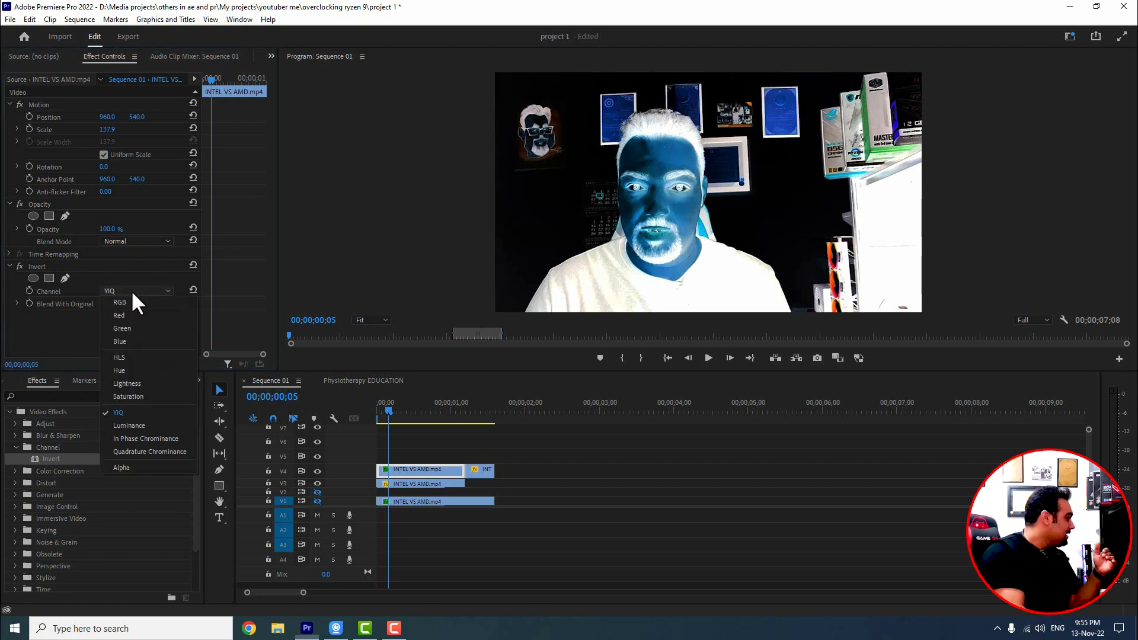
click(137, 424)
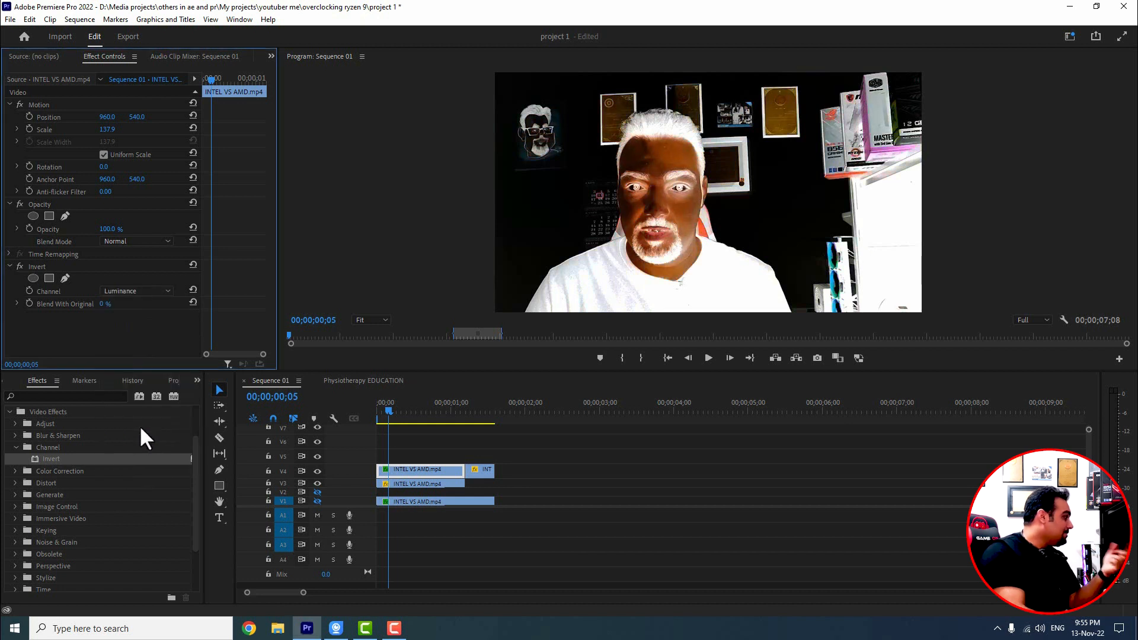
click(122, 291)
click(138, 357)
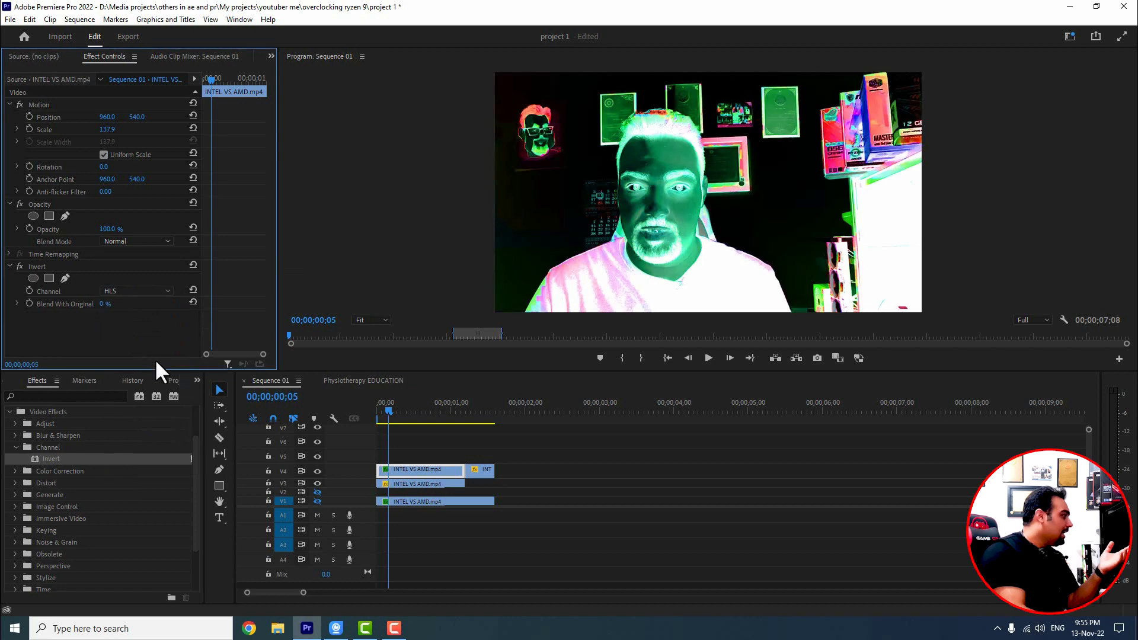
click(133, 292)
click(134, 368)
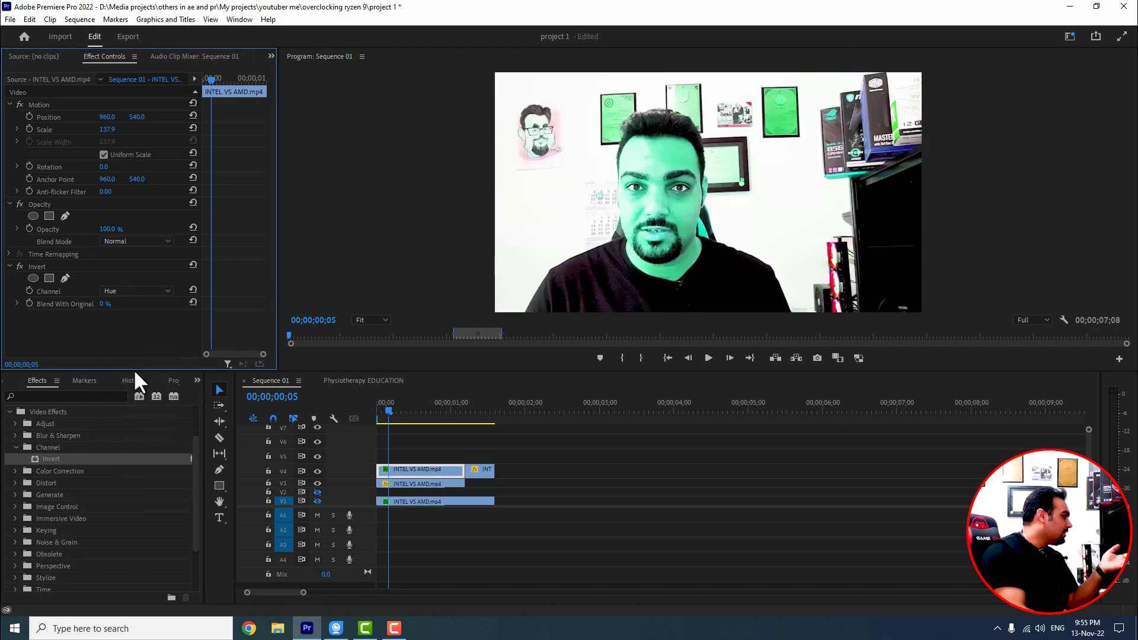
Step: Compare Lightness with Luminance on the Invert effect, leaving the channel set to Luminance
click(136, 291)
click(130, 383)
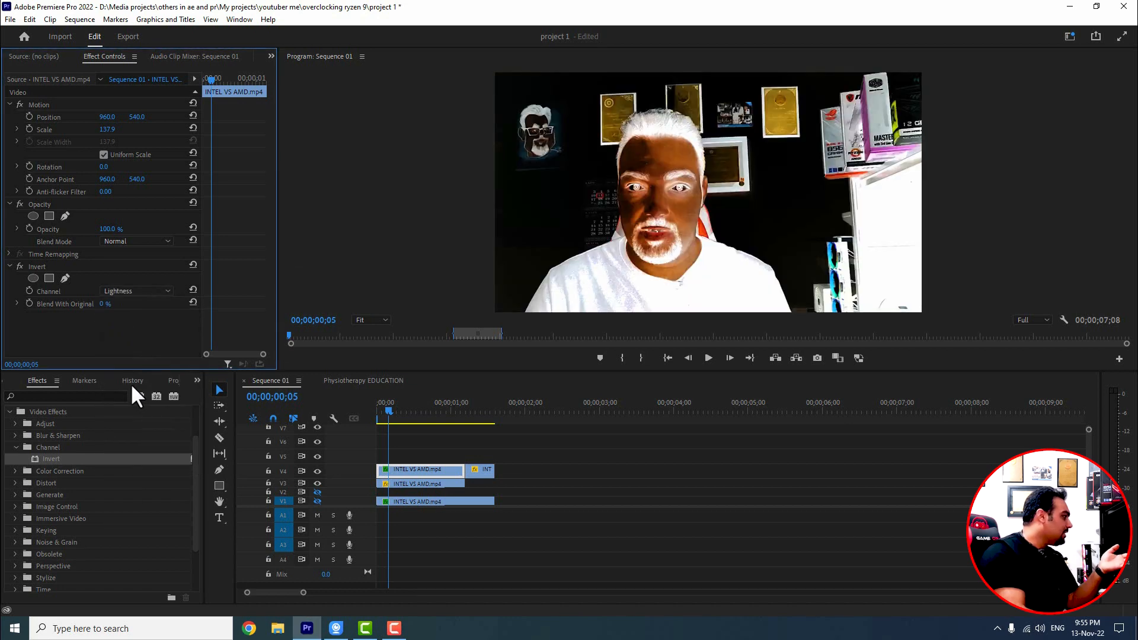
click(151, 290)
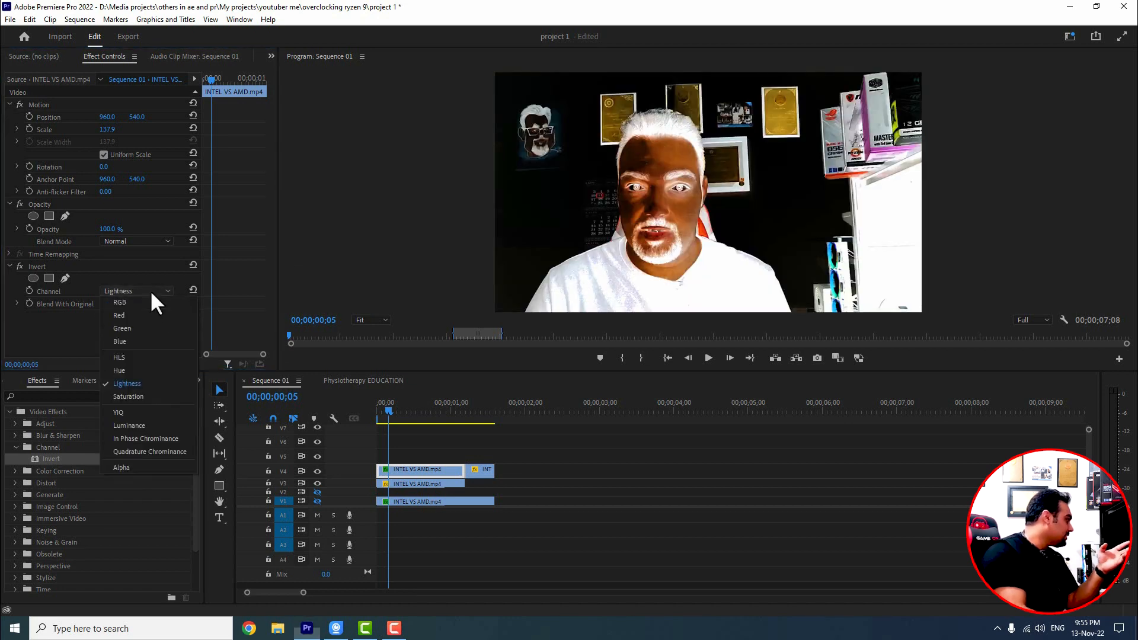
click(151, 421)
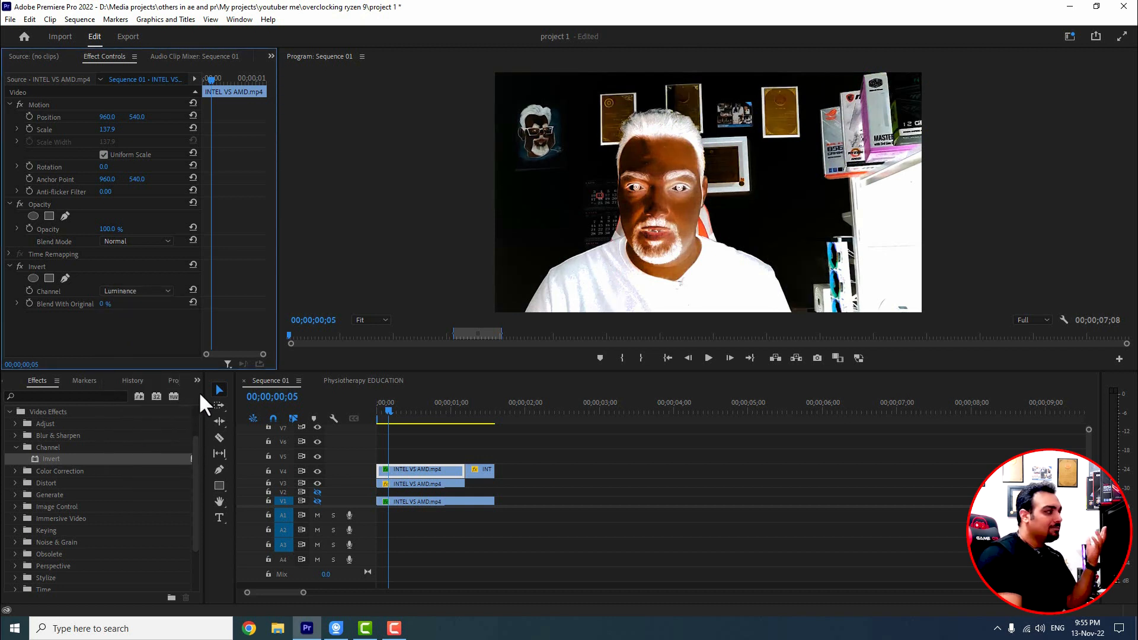
Step: Try the In Phase Chrominance and Quadrature Chrominance channels of the Invert effect, ending on Alpha
click(145, 290)
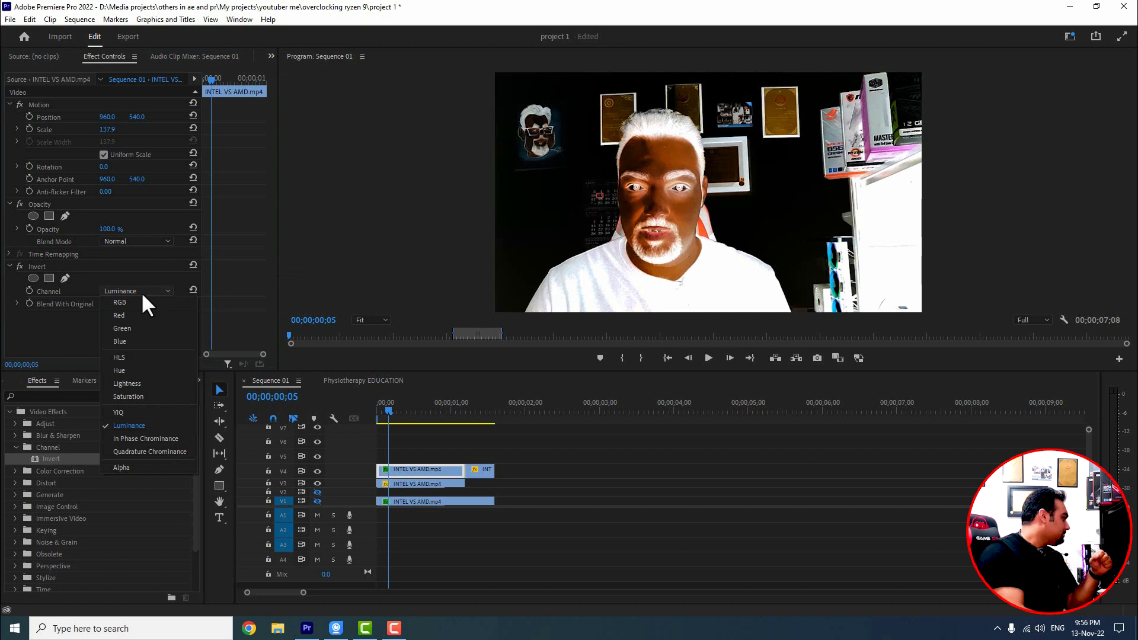
click(150, 438)
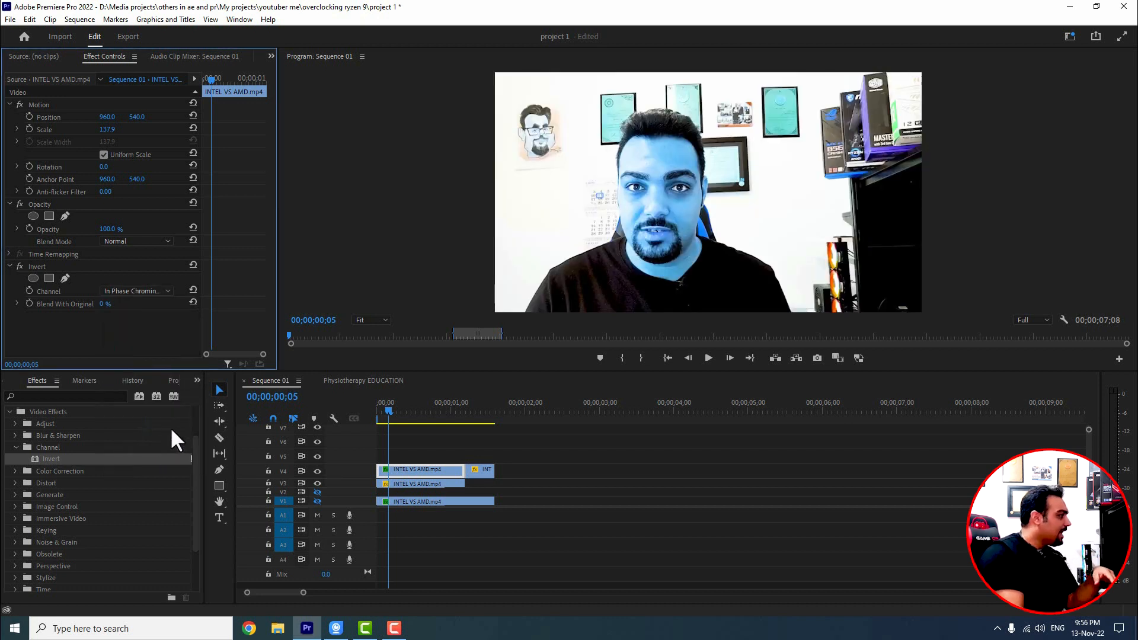
click(151, 291)
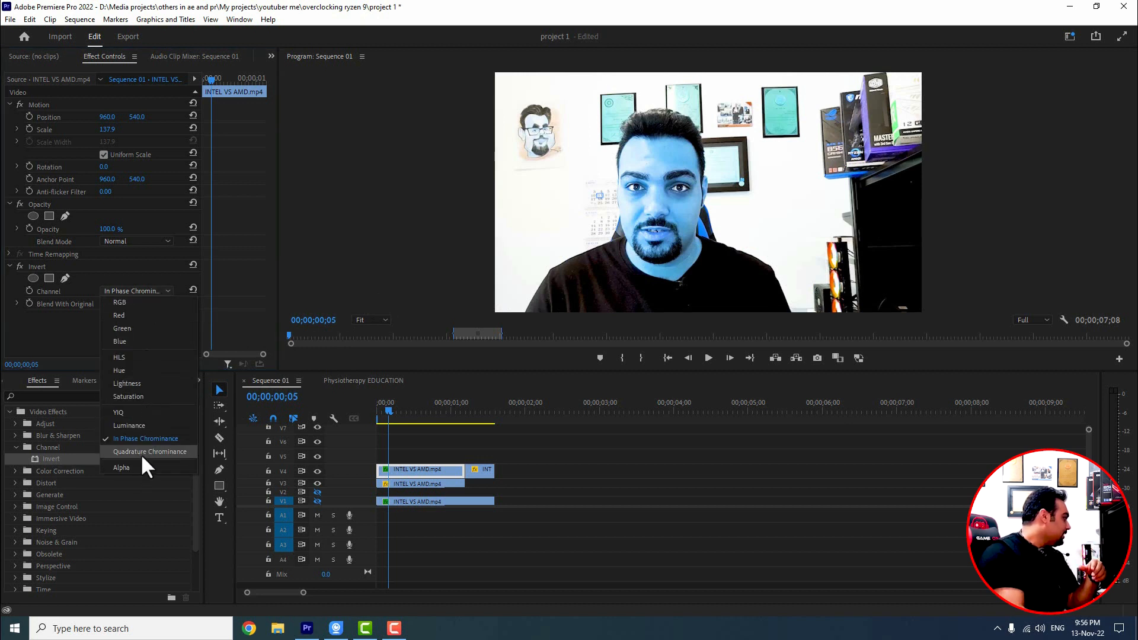
click(156, 450)
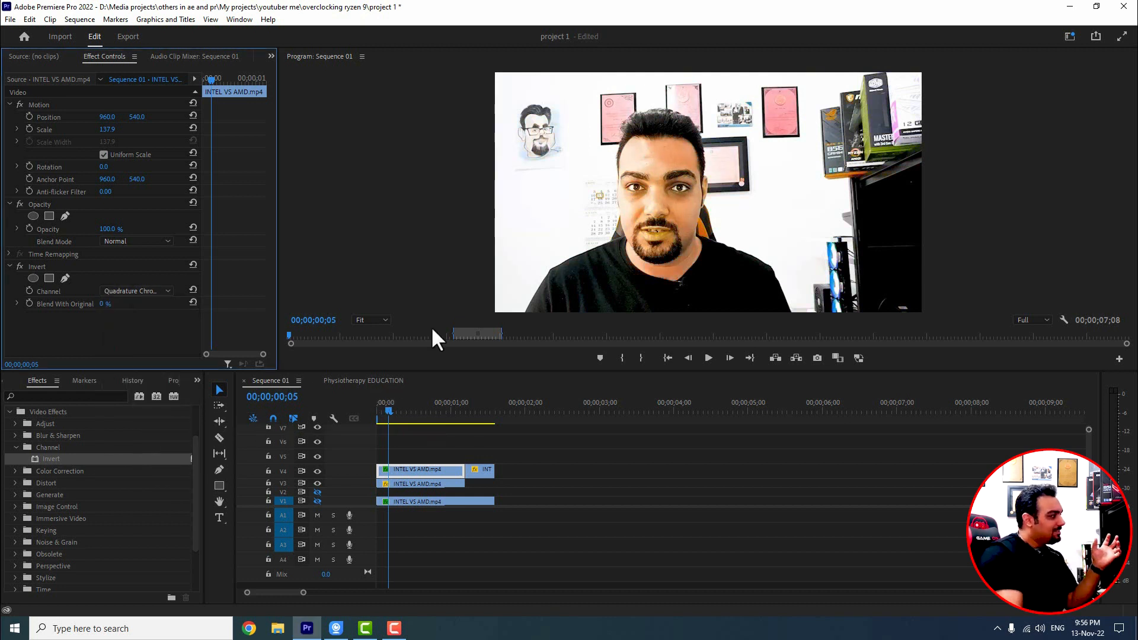
click(145, 293)
click(147, 470)
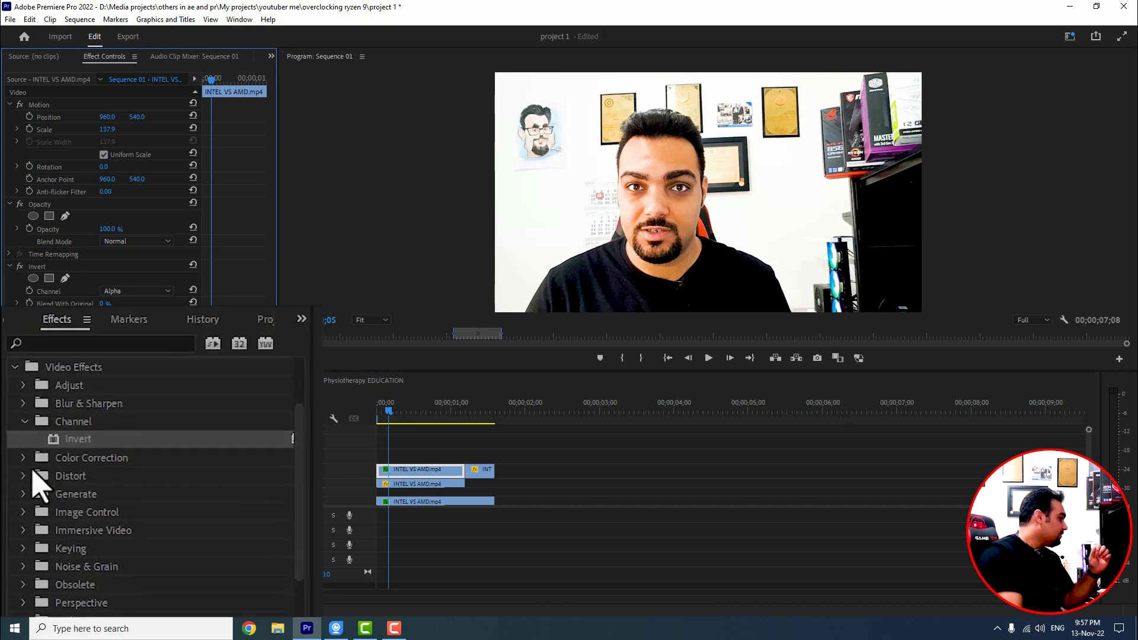
Step: Replace the Invert effect on the first V4 clip with the ASC CDL effect from Color Correction
click(28, 452)
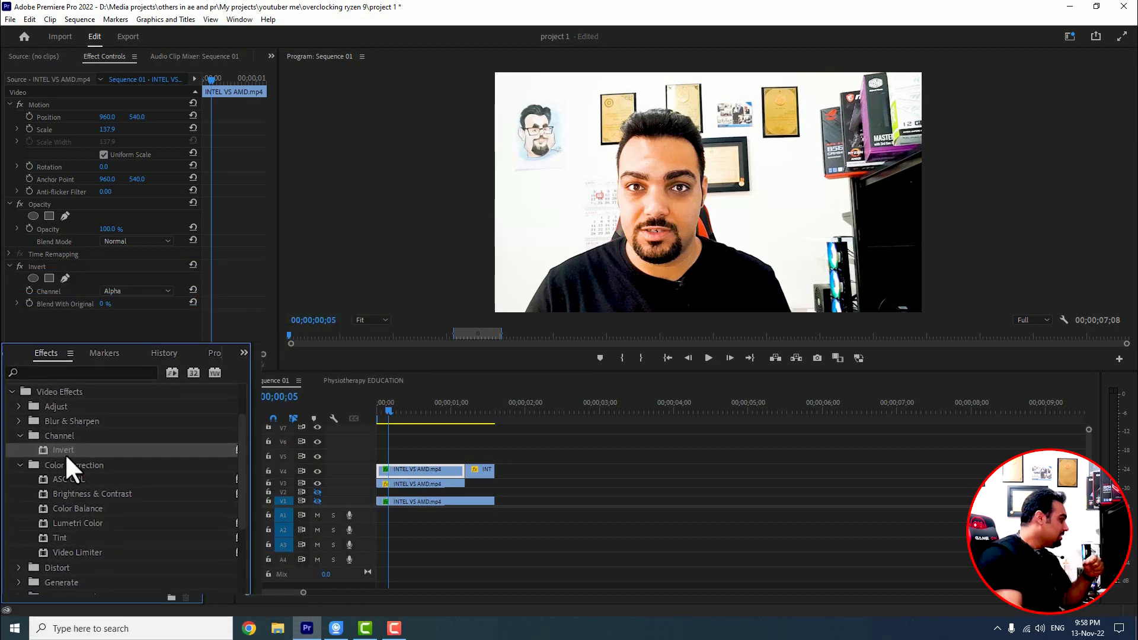
click(48, 267)
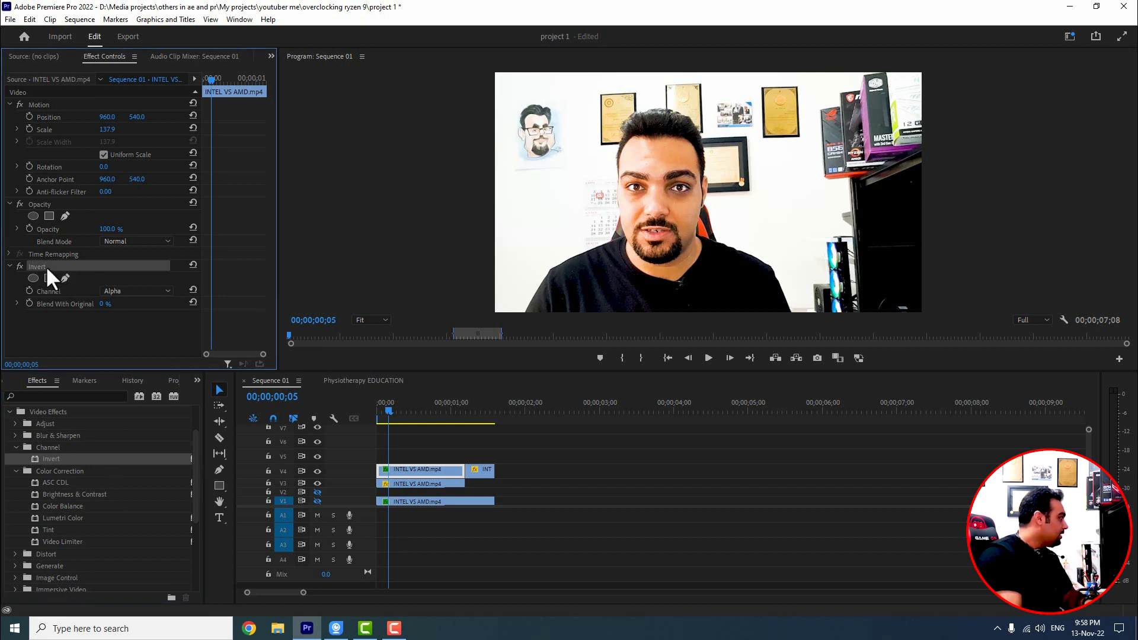
key(Delete)
click(62, 483)
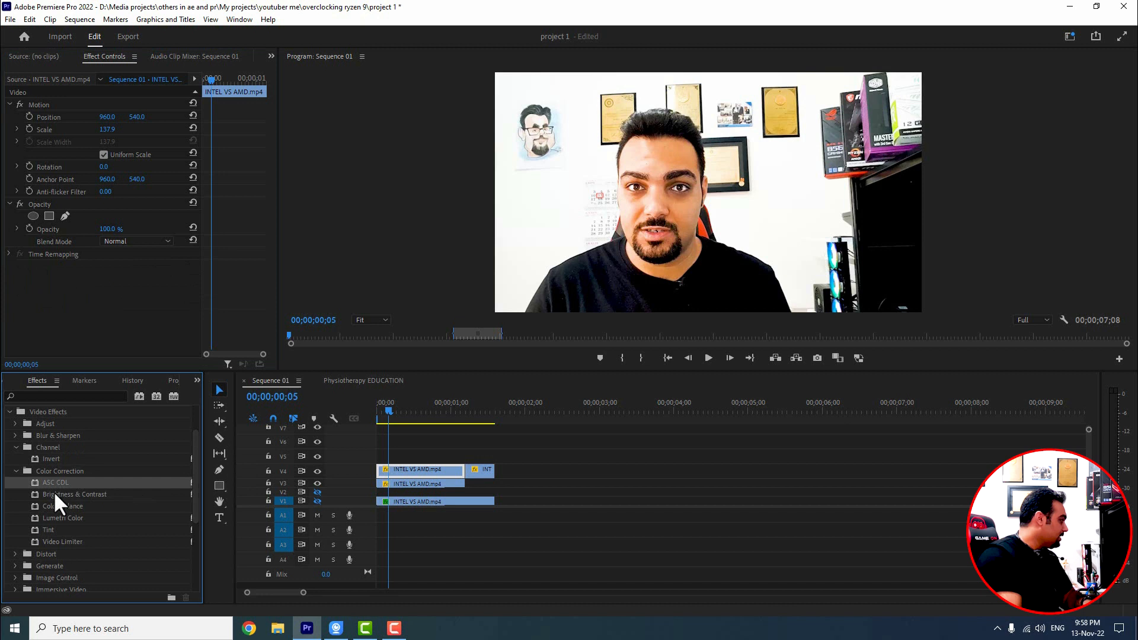
drag(48, 482, 399, 468)
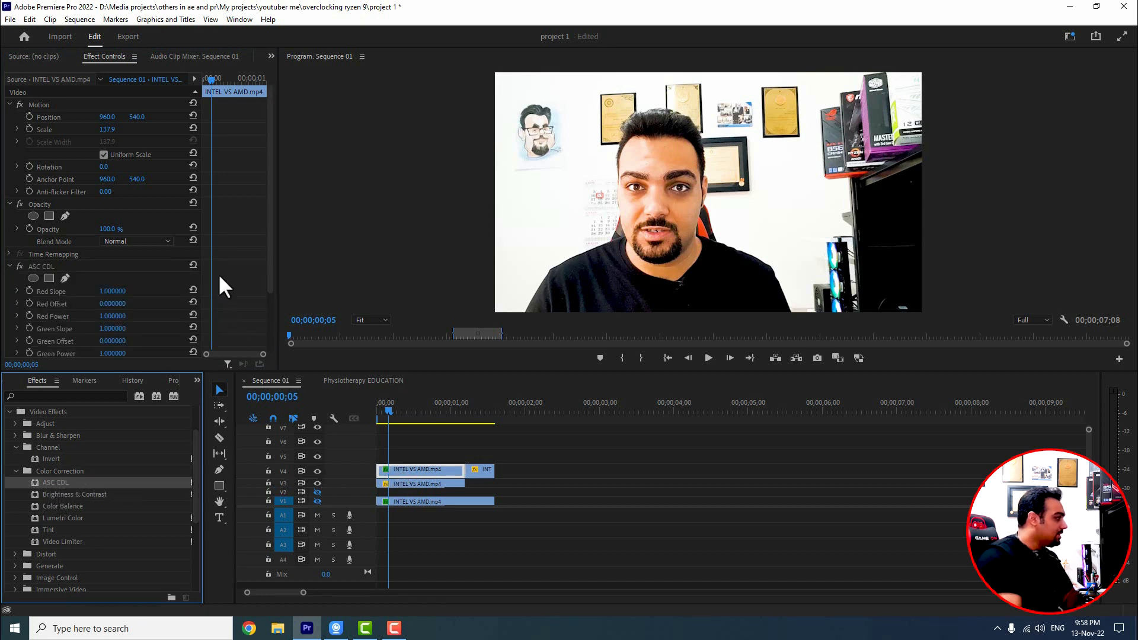
Step: Try raising the Red Slope of ASC CDL to about 4.1 and changing its Red Offset, and reset both parameters
scroll(213, 253, down, 4)
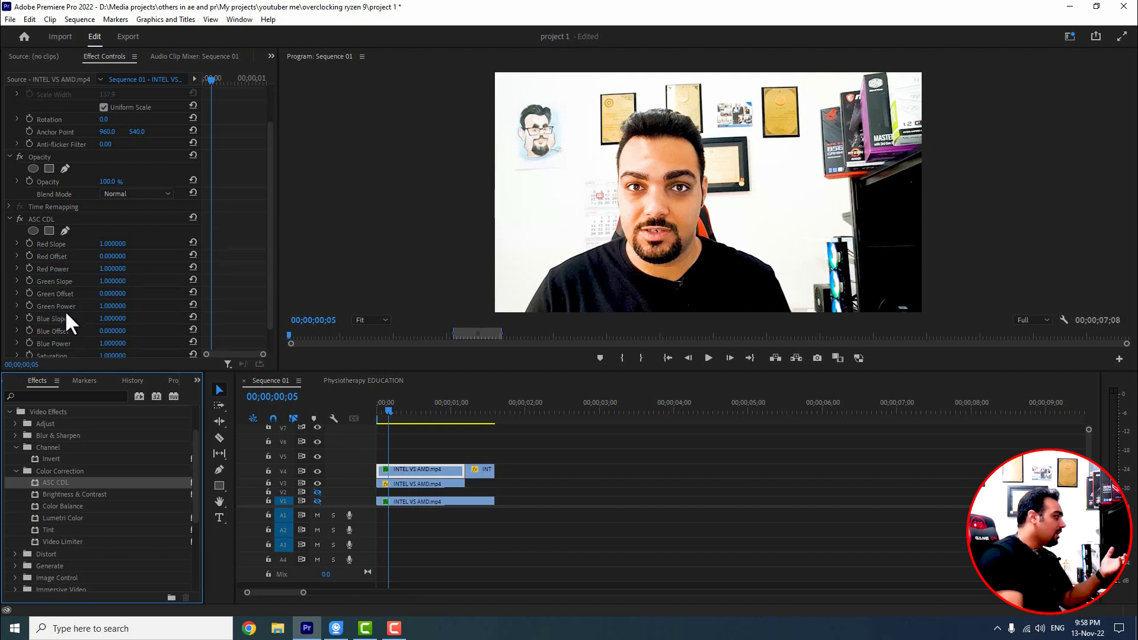
scroll(65, 313, down, 2)
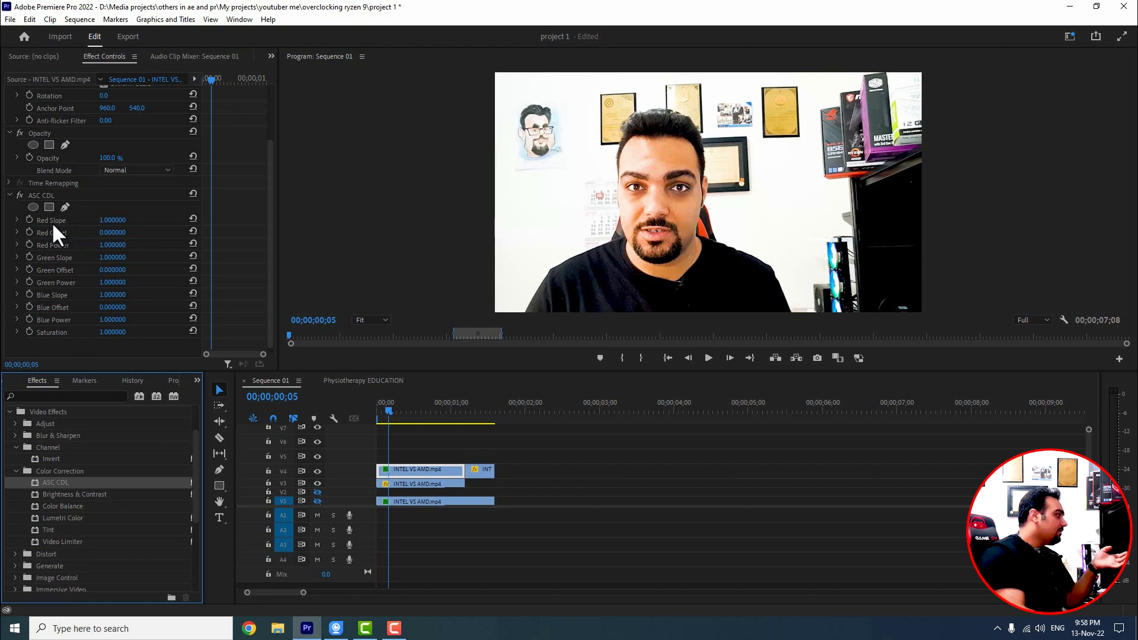
drag(108, 221, 166, 221)
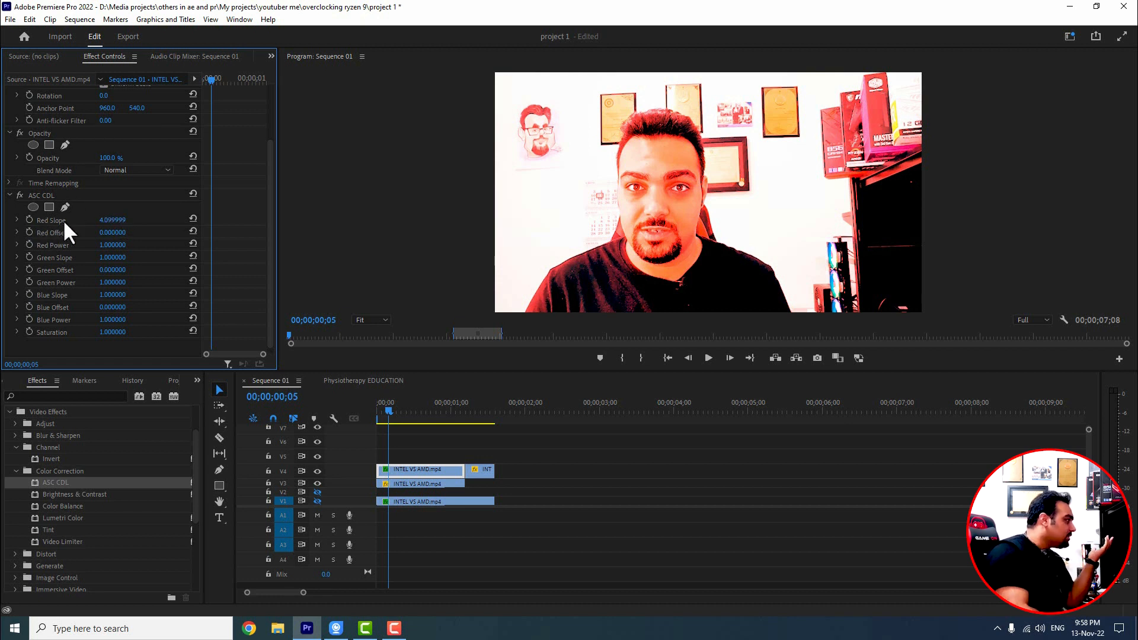
click(192, 218)
drag(112, 233, 147, 220)
click(189, 218)
click(191, 229)
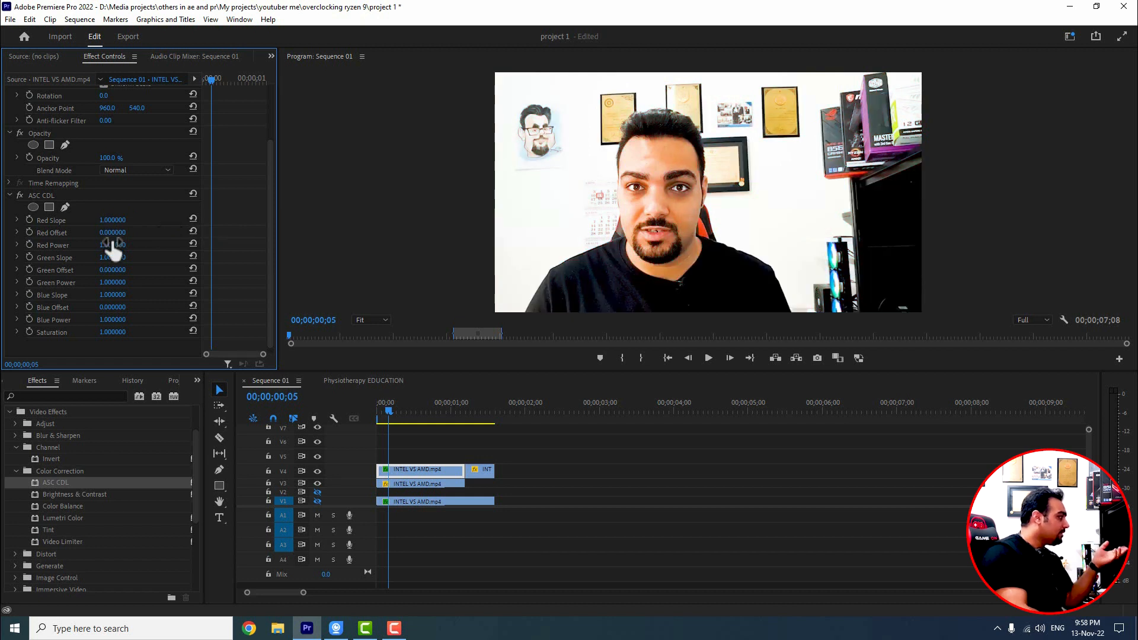
Step: Set the ASC CDL Red Power to 10, Red Slope to about 4.7 and Blue Slope to 4
drag(113, 249, 166, 249)
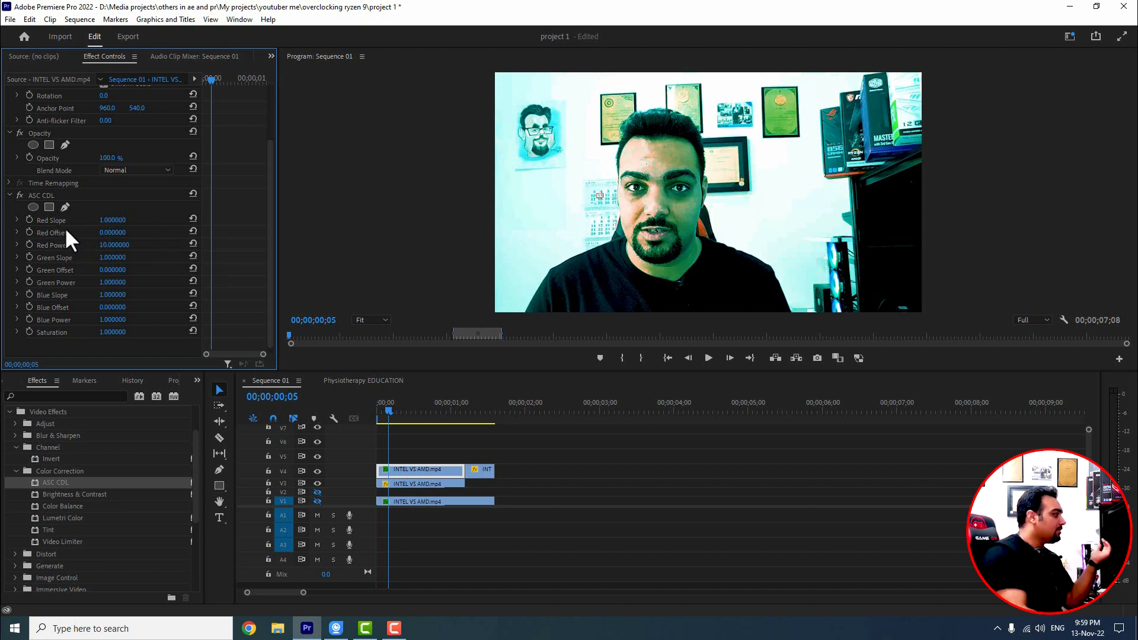
mouse_move(107, 220)
mouse_down()
mouse_move(140, 219)
mouse_move(118, 225)
mouse_up()
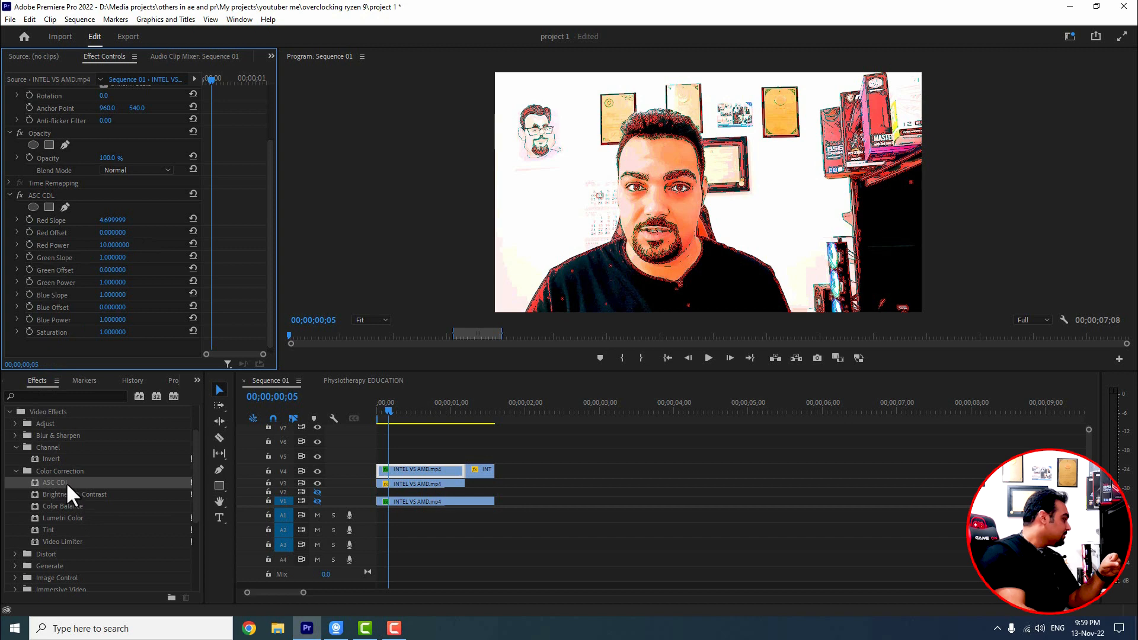
mouse_move(112, 295)
mouse_down()
mouse_move(160, 294)
mouse_move(130, 295)
mouse_up()
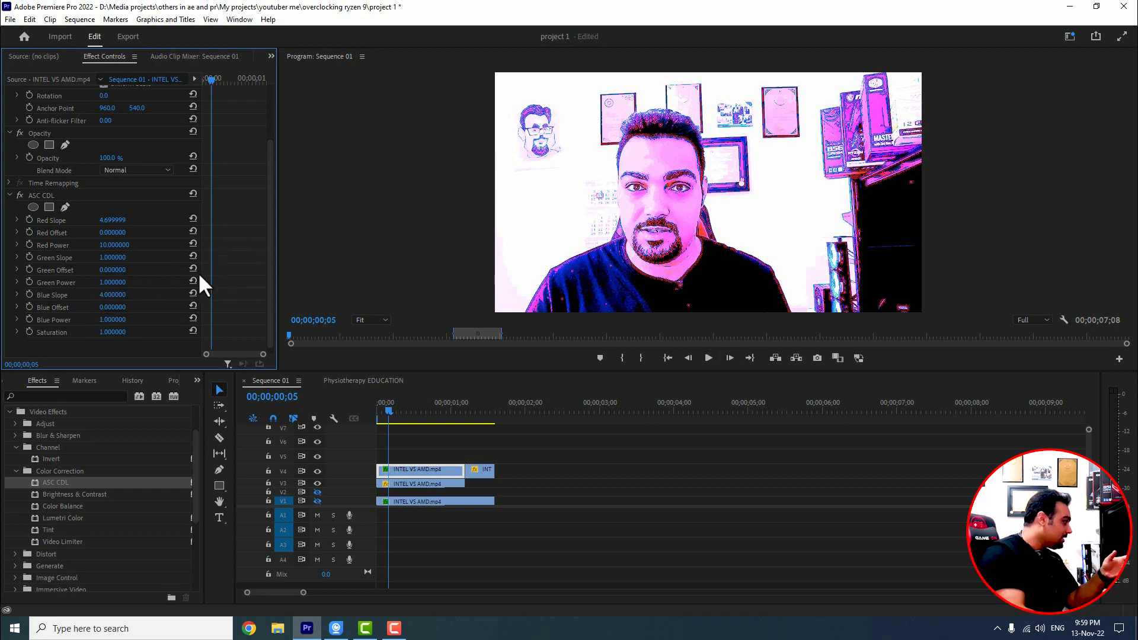
Step: Fine-tune ASC CDL with Green Slope 0.8, Saturation 0.7 and Blue Slope 3.8
mouse_move(112, 259)
mouse_down()
mouse_move(140, 259)
mouse_move(117, 259)
mouse_up()
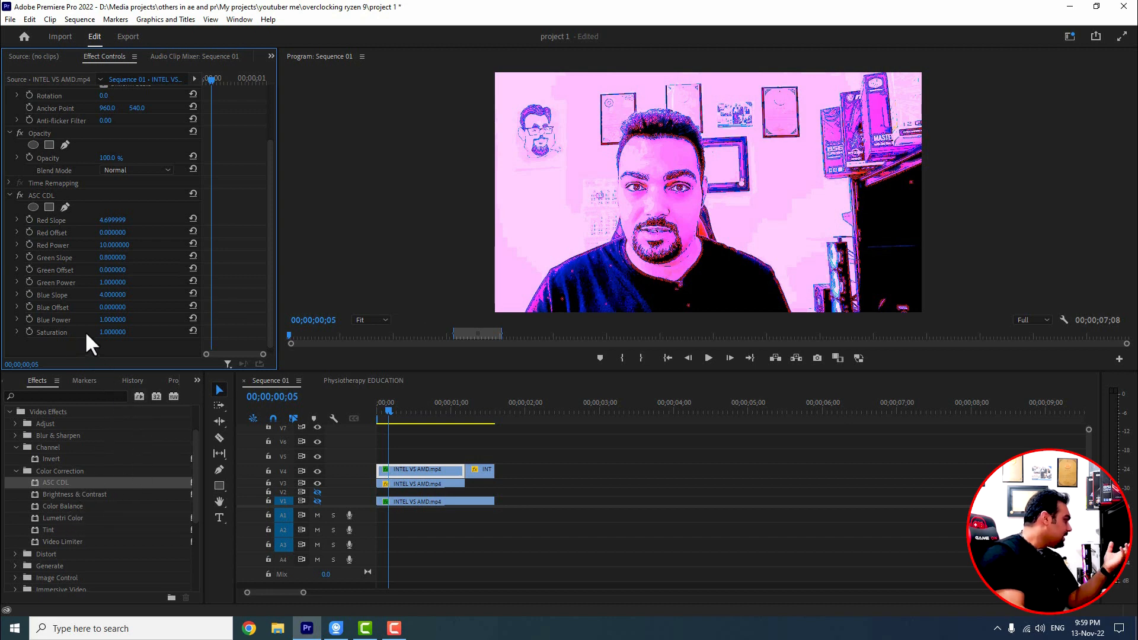
mouse_move(107, 333)
mouse_down()
mouse_move(129, 333)
mouse_move(101, 334)
mouse_up()
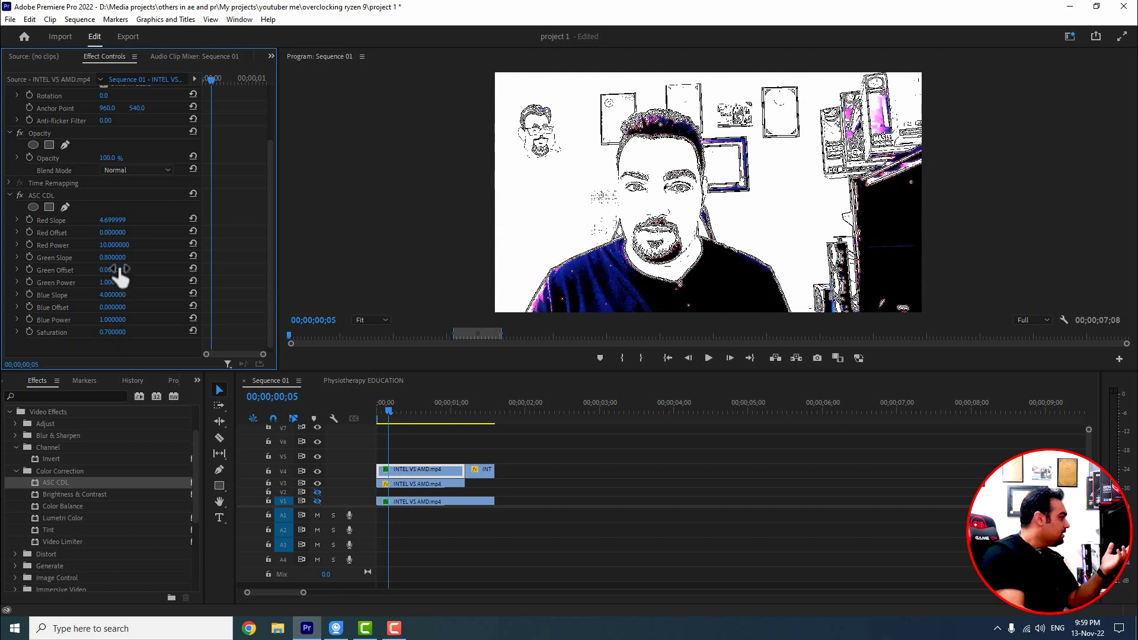
drag(114, 294, 103, 295)
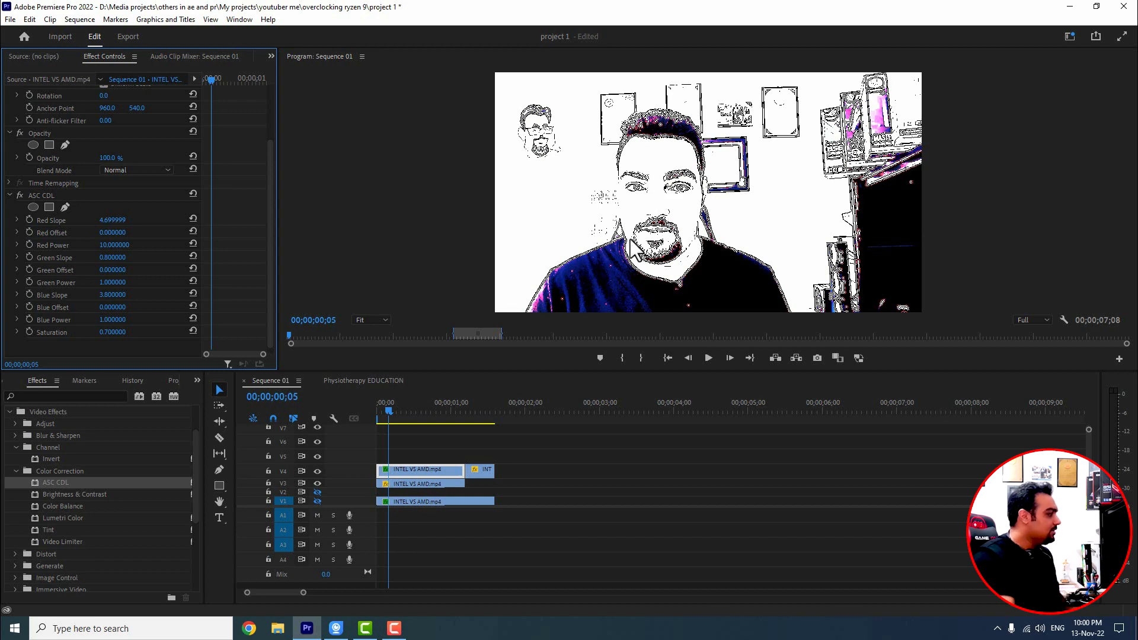
Step: Play the beginning of the sequence several times to review the ASC CDL look in motion
key(space)
key(space)
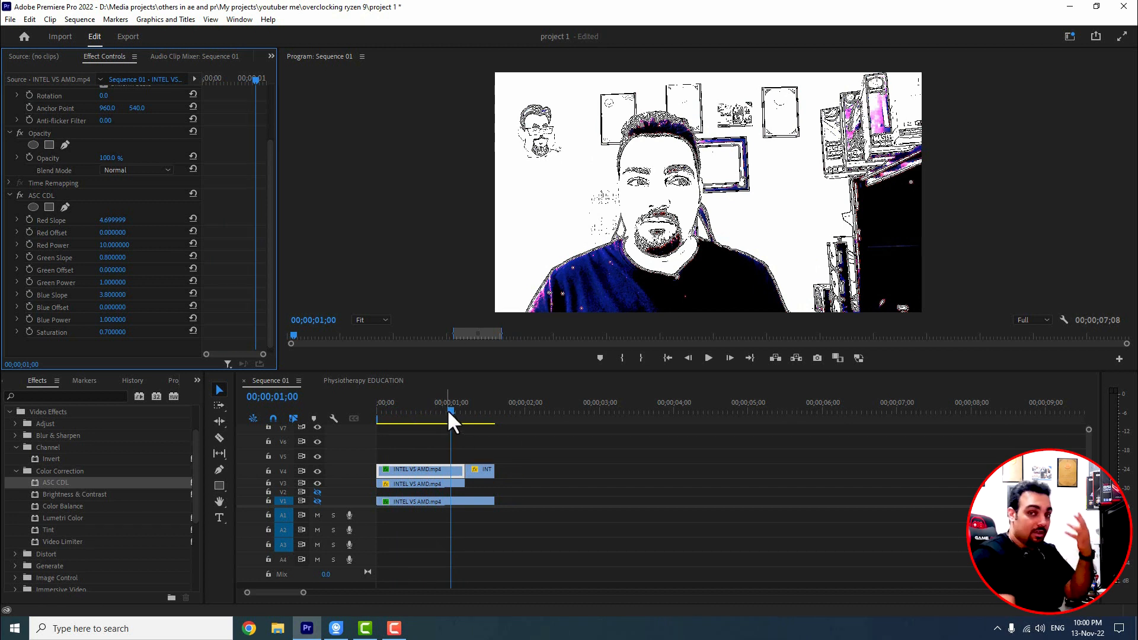
drag(451, 407, 397, 426)
key(space)
key(space)
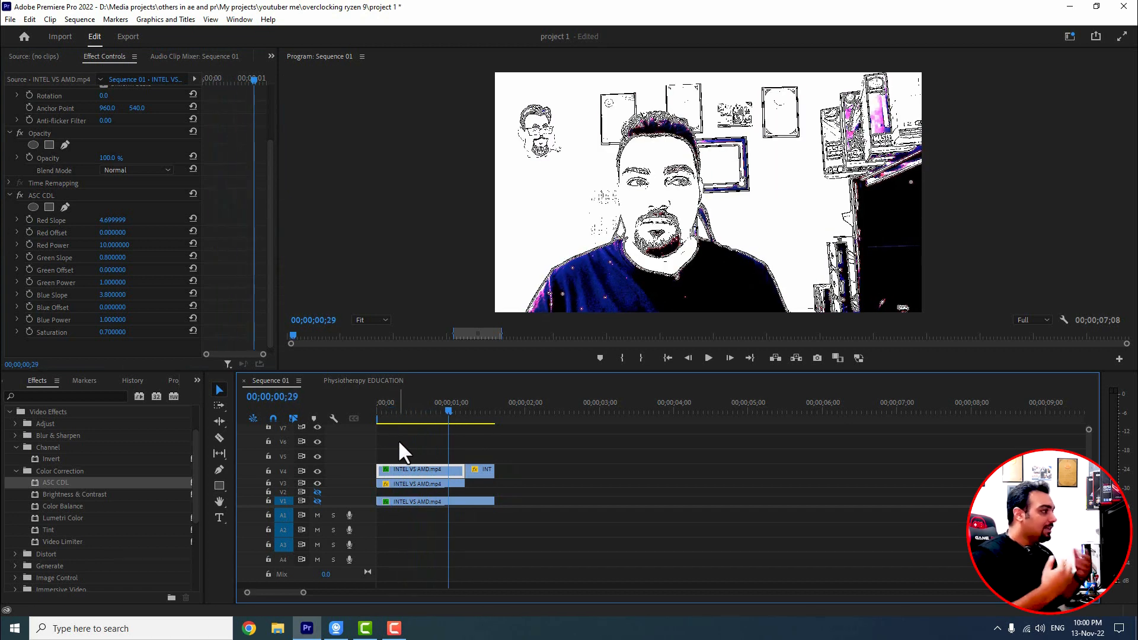
key(space)
key(space)
drag(397, 405, 379, 411)
key(space)
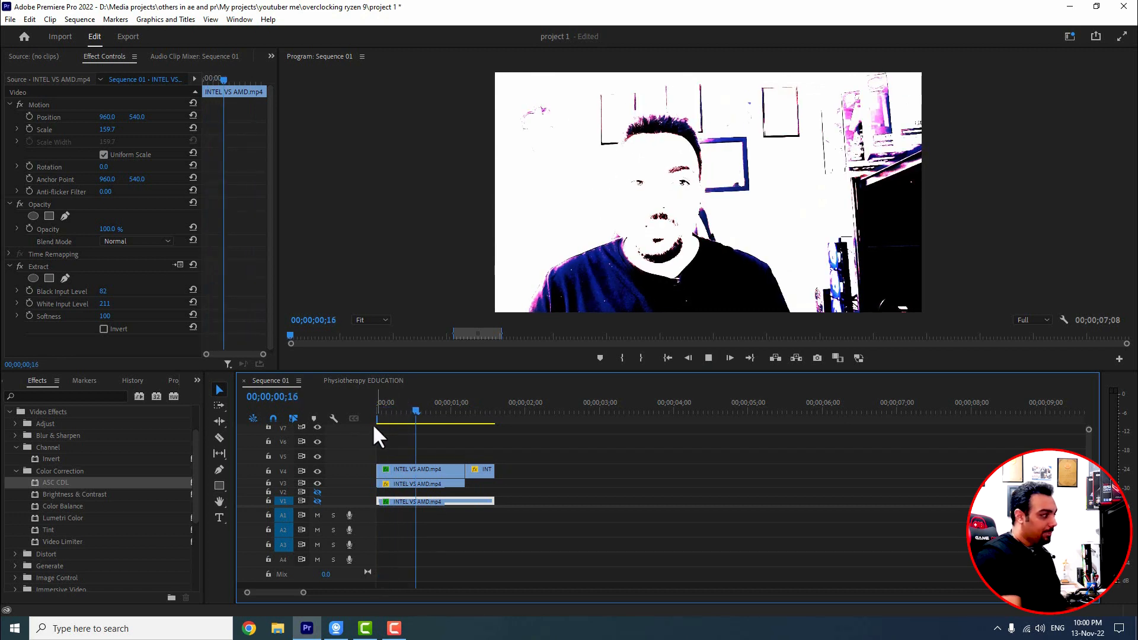
key(space)
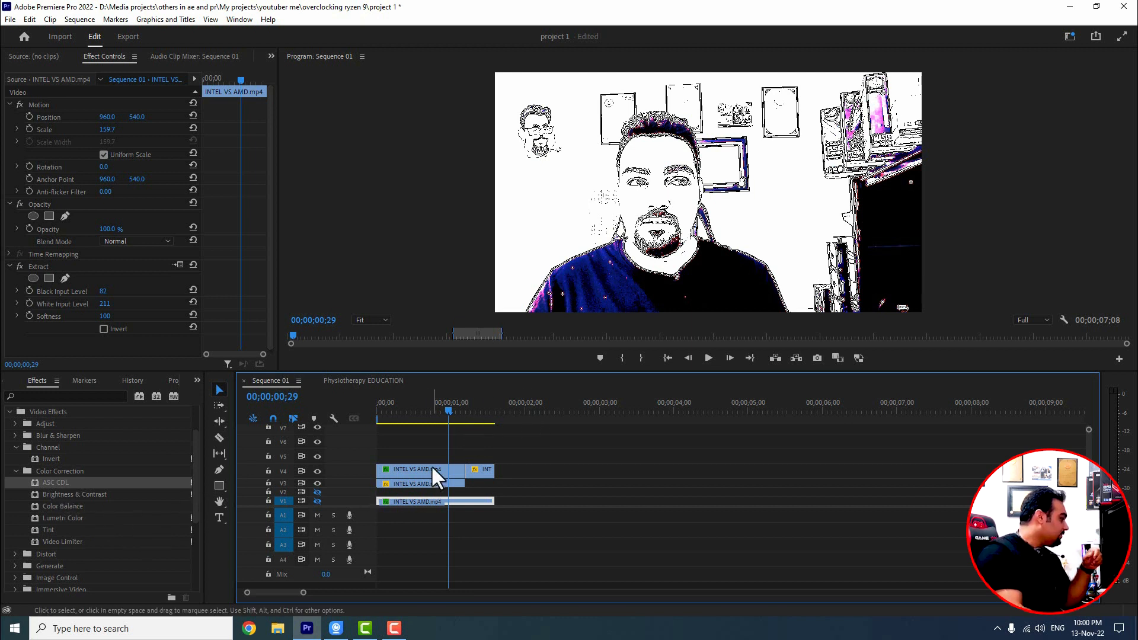
Step: Replace the ASC CDL effect on the first V4 clip with Brightness & Contrast
click(70, 494)
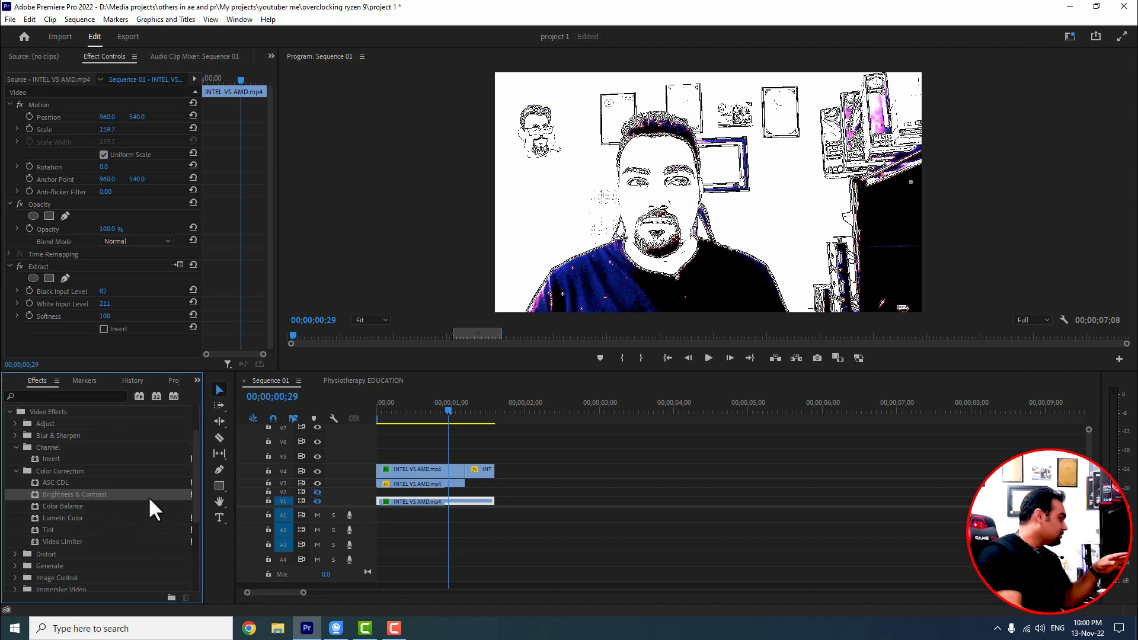
click(444, 469)
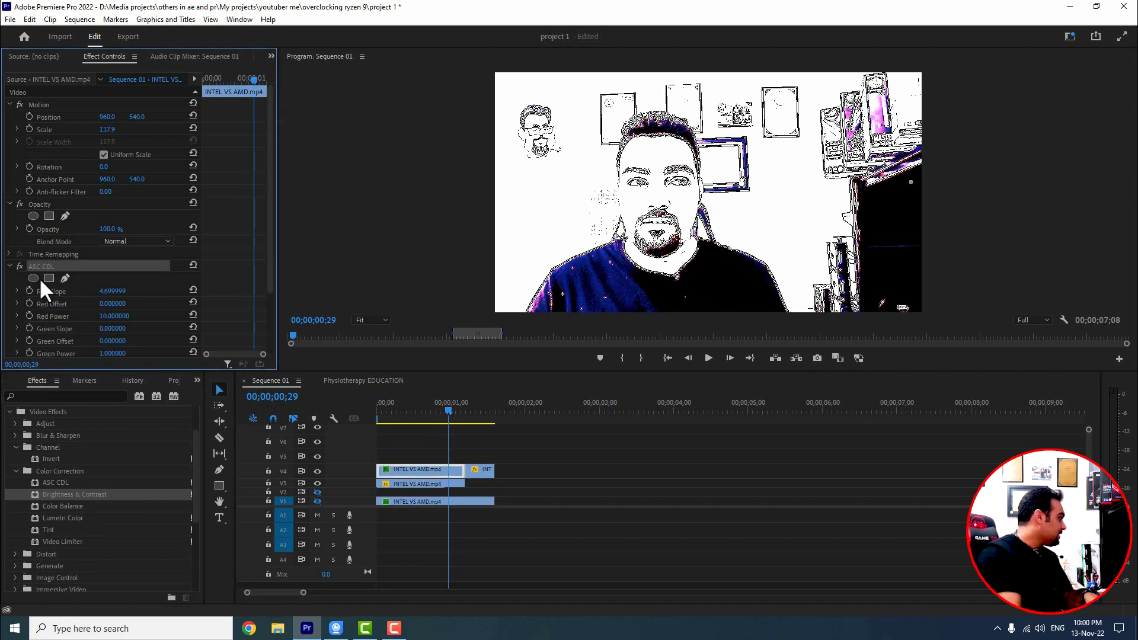
key(Delete)
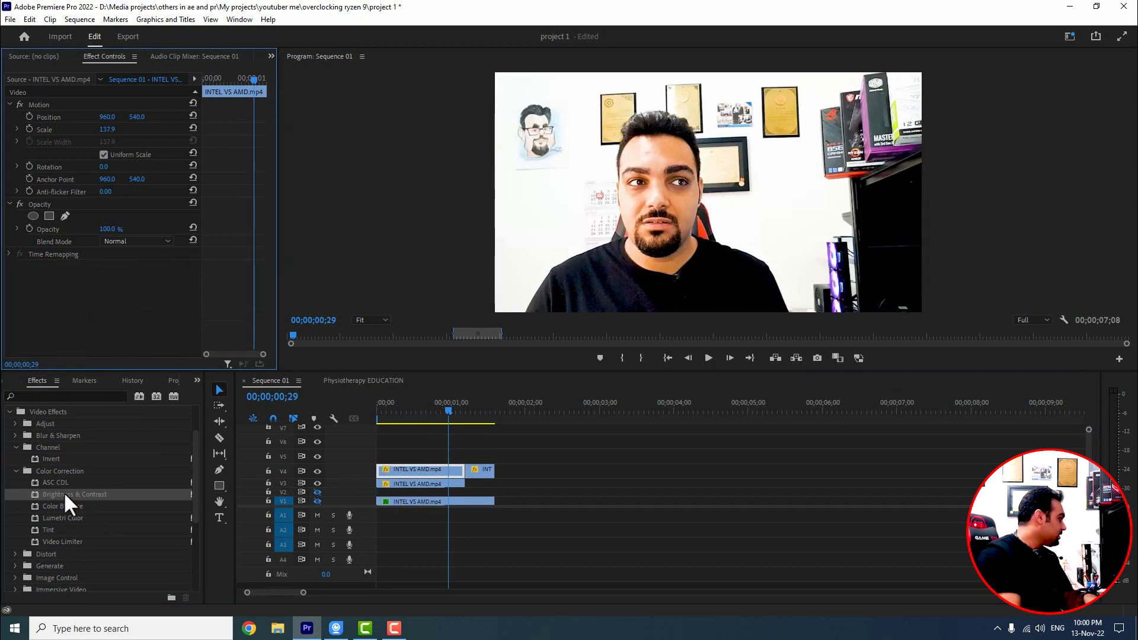
drag(53, 492, 413, 467)
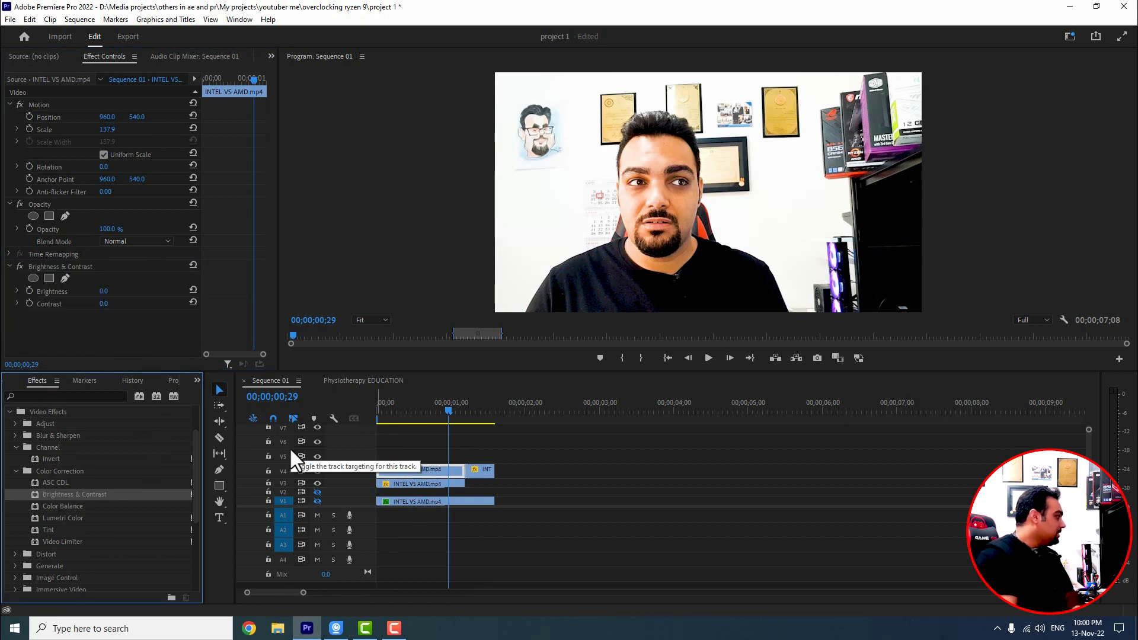
Step: List the Adjust effects for comparison, and set the clip's Brightness to 60 and Contrast to 30
scroll(104, 408, up, 2)
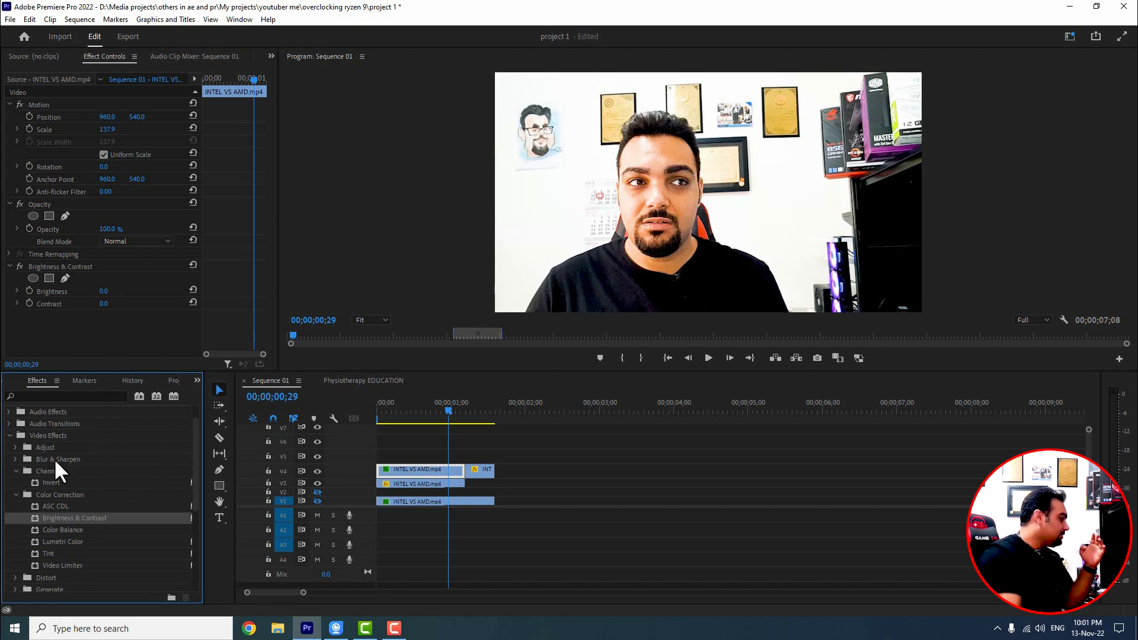
click(15, 448)
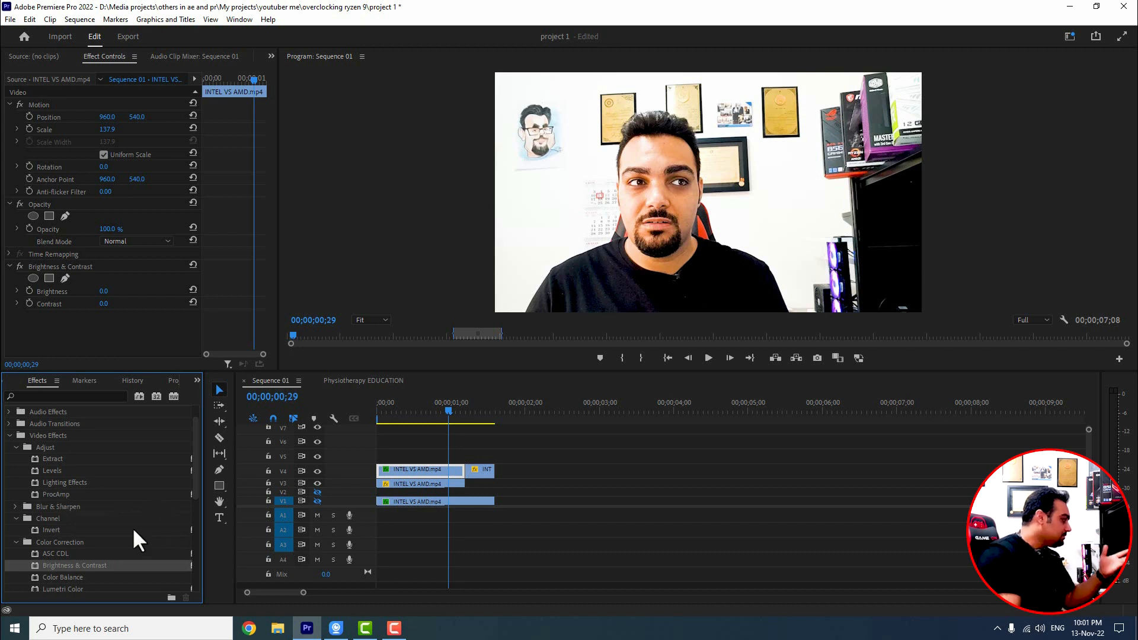
scroll(123, 560, down, 2)
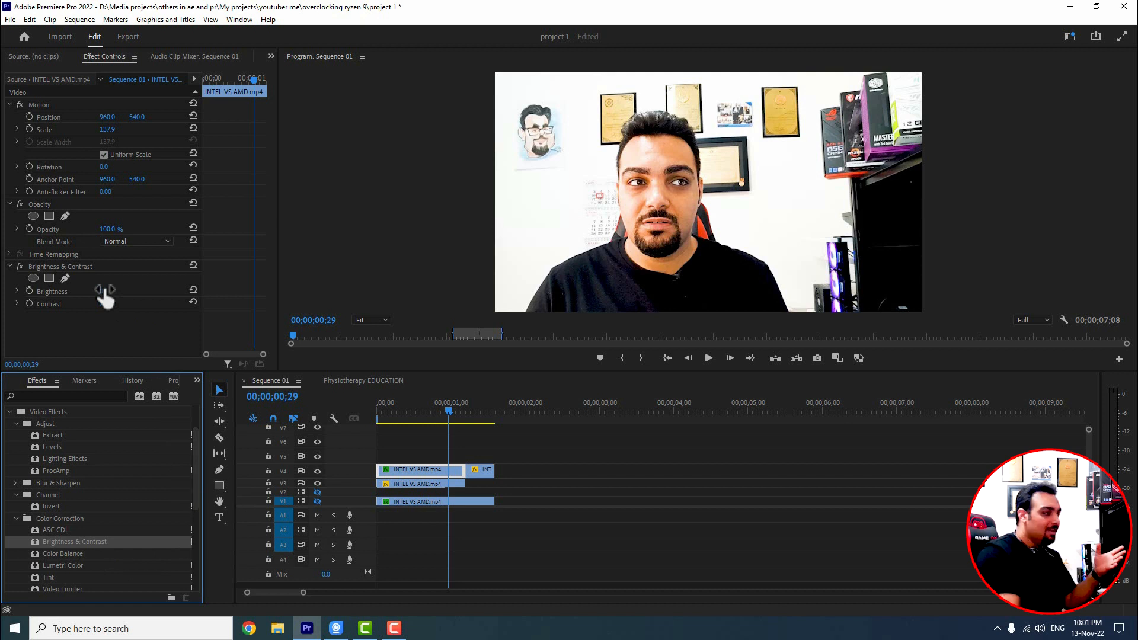
drag(105, 291, 116, 311)
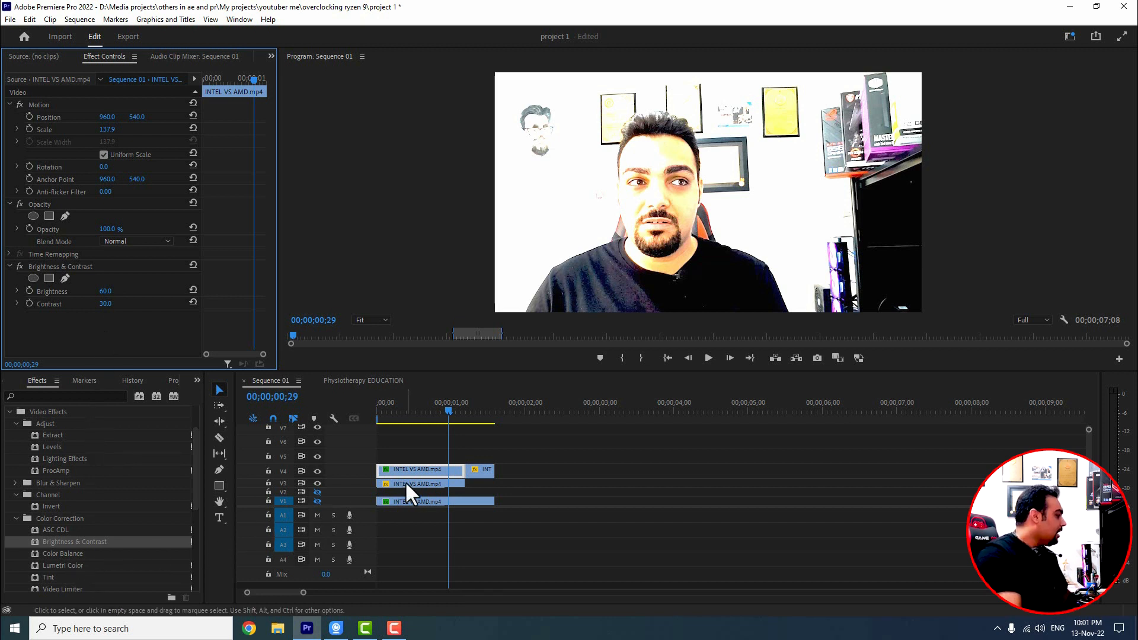
Step: Replace the Brightness & Contrast effect on the first V4 clip with Color Balance
click(43, 265)
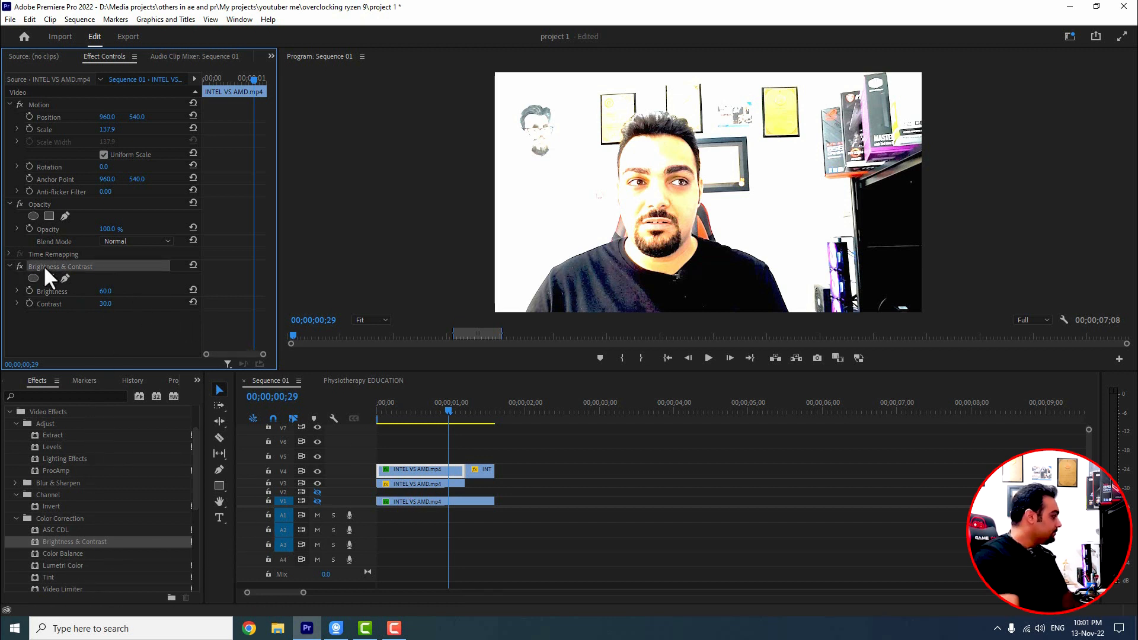
key(Delete)
drag(71, 554, 432, 470)
scroll(164, 272, down, 3)
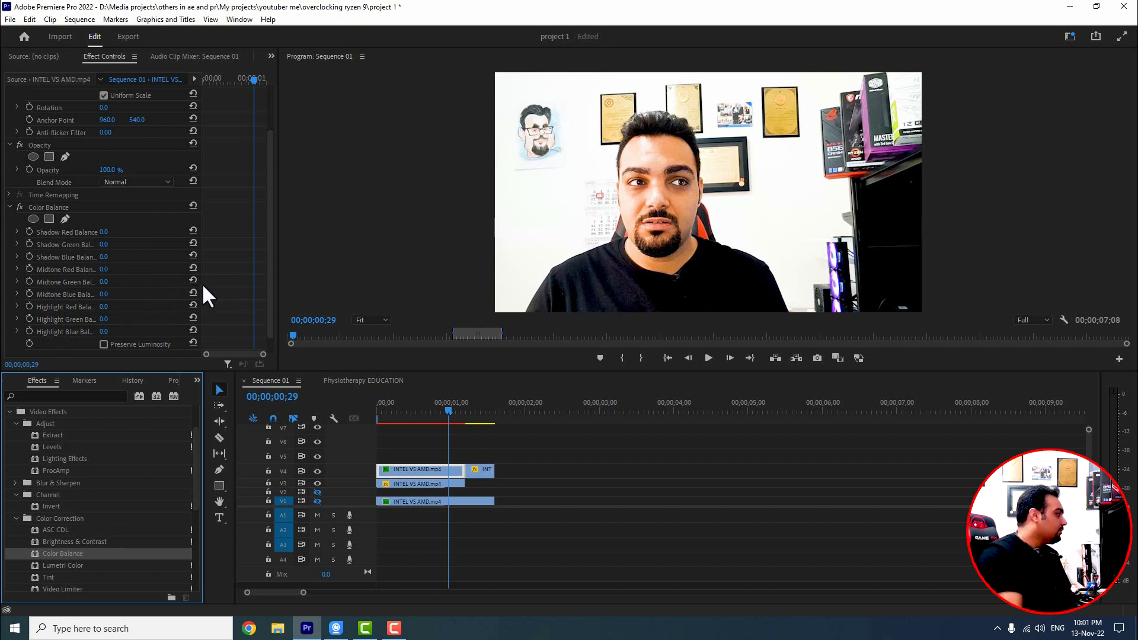
Step: Set the Color Balance values to Shadow Red 100, Shadow Green 57, Midtone Red 100 and Highlight Green 63
drag(202, 285, 225, 285)
drag(116, 235, 163, 245)
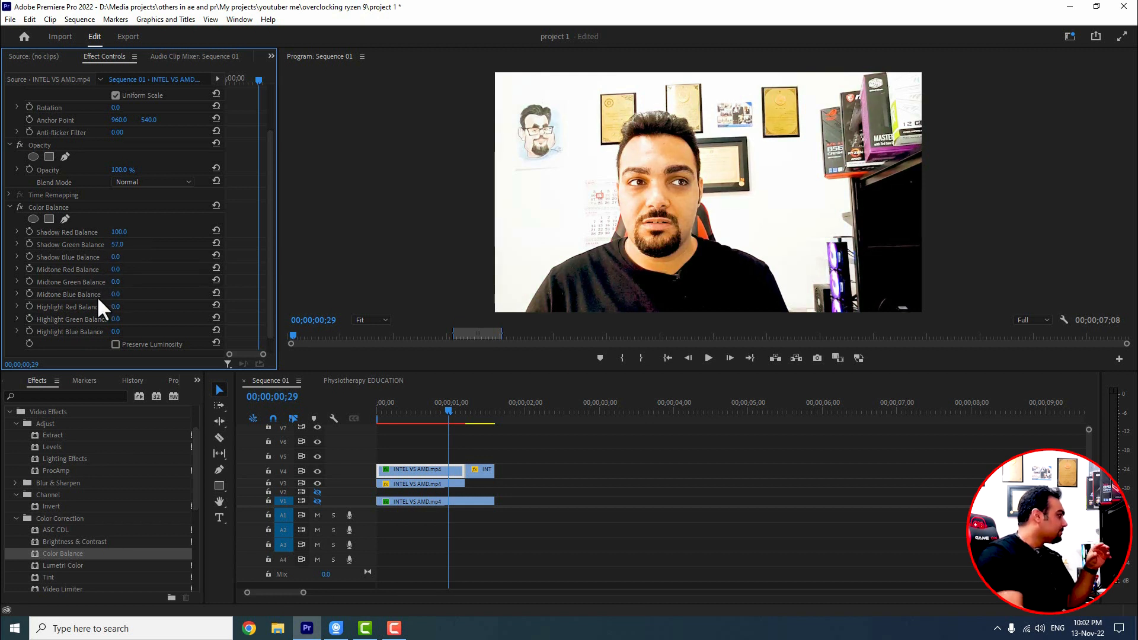
drag(117, 276, 171, 269)
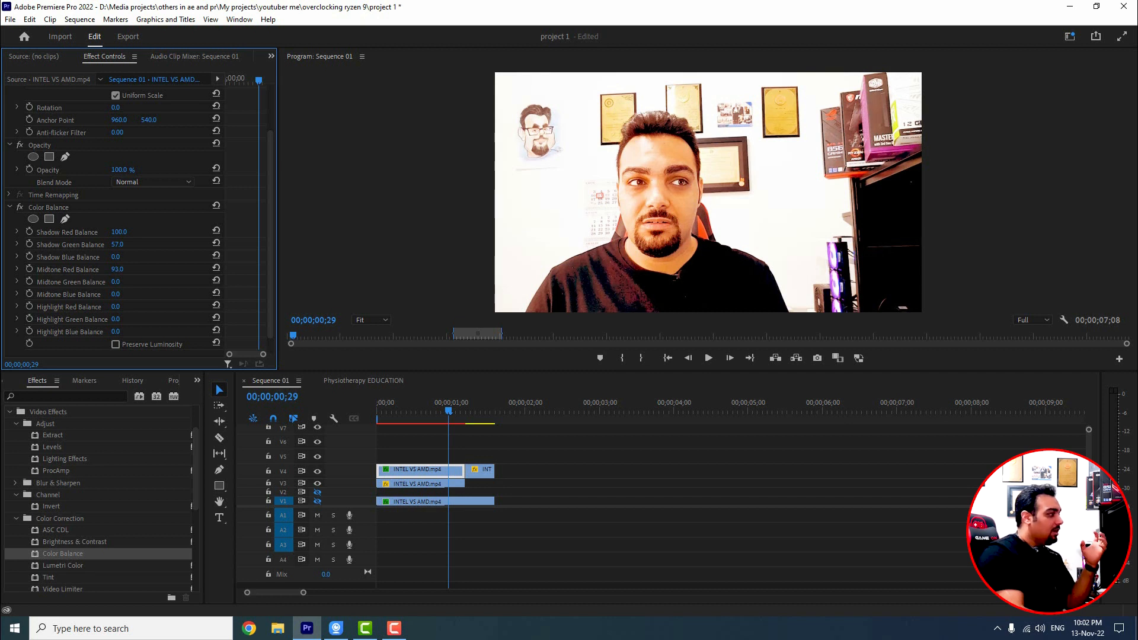
drag(173, 269, 176, 269)
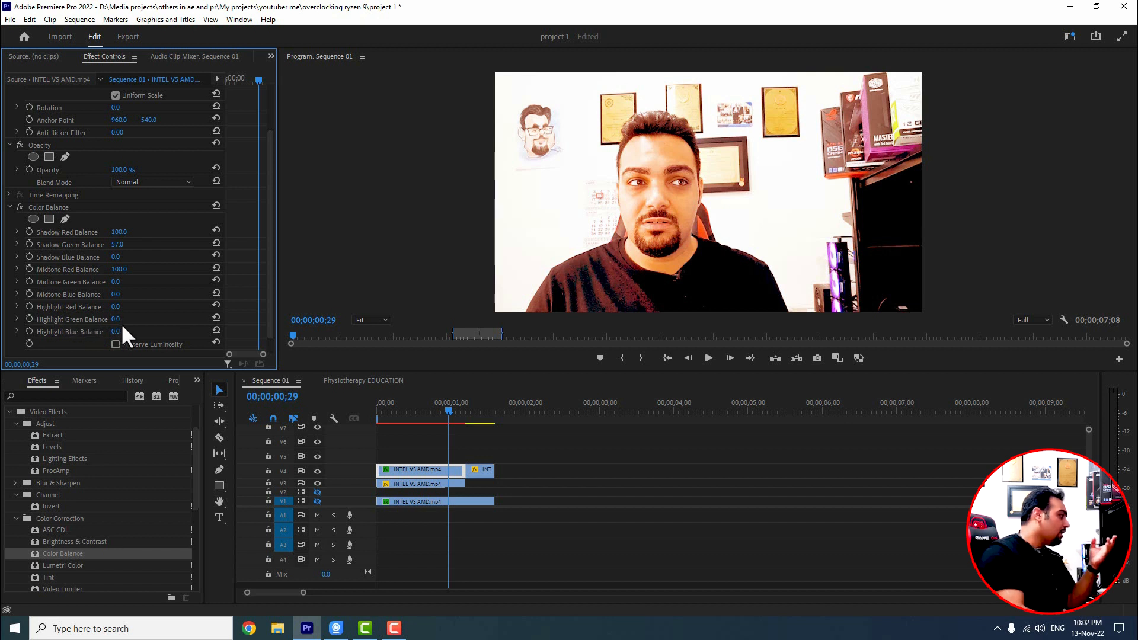
drag(118, 322, 148, 321)
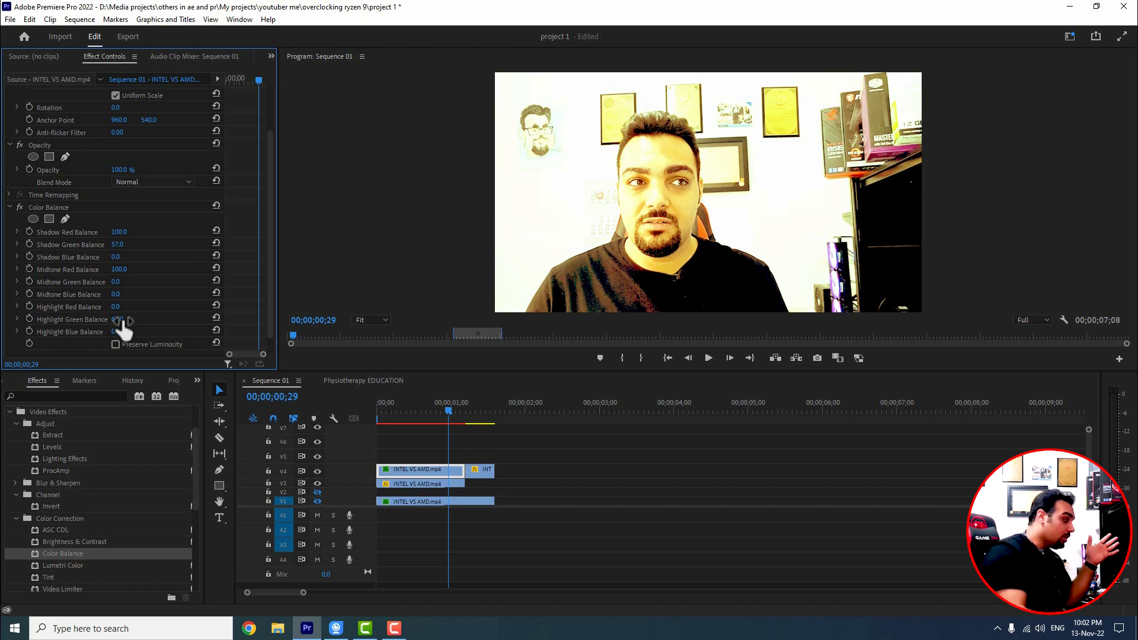
Step: Select the Lumetri Color effect in the Color Correction group
scroll(75, 514, down, 2)
click(65, 540)
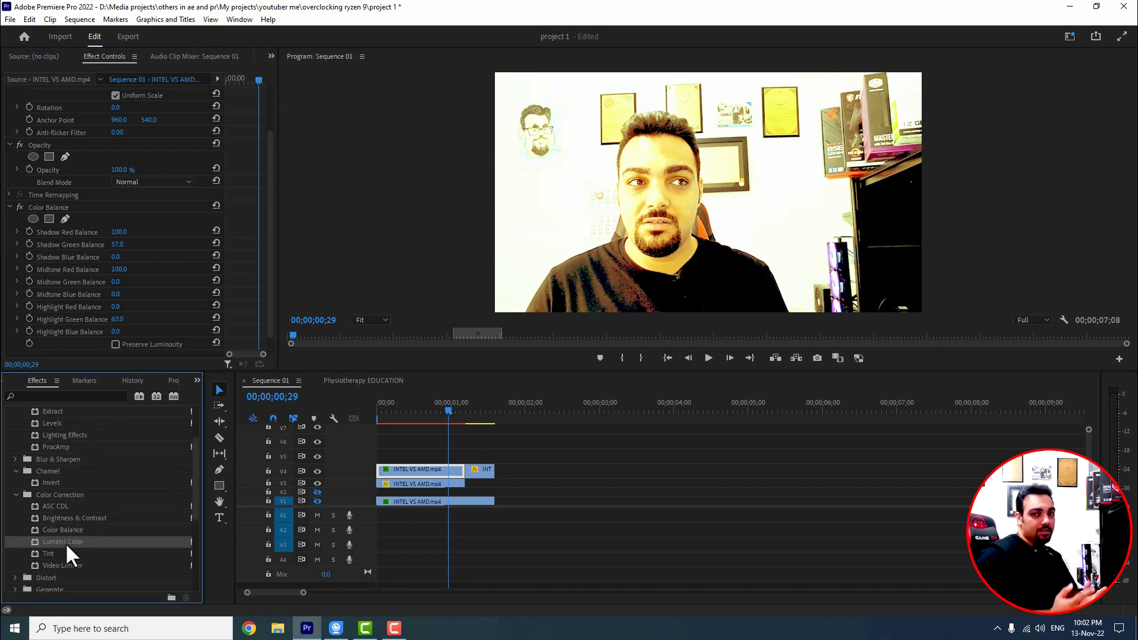